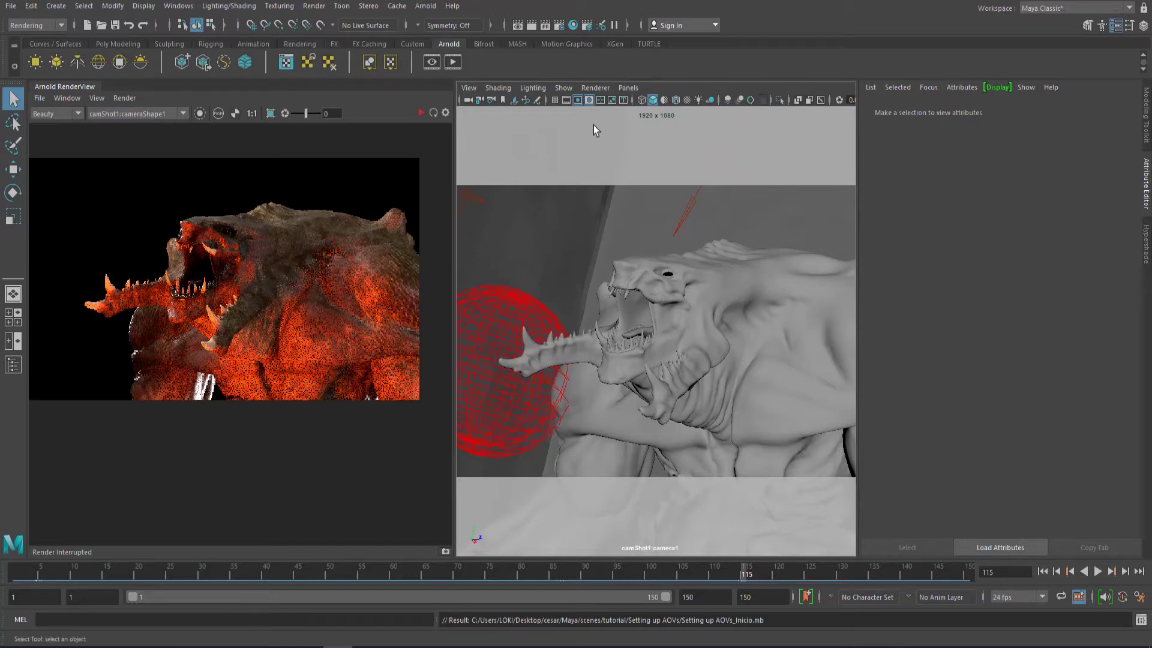
Open the AOV section of the render settings and add the P pass to the active AOVs.
{"action": "left_click", "coordinate": [559, 25]}
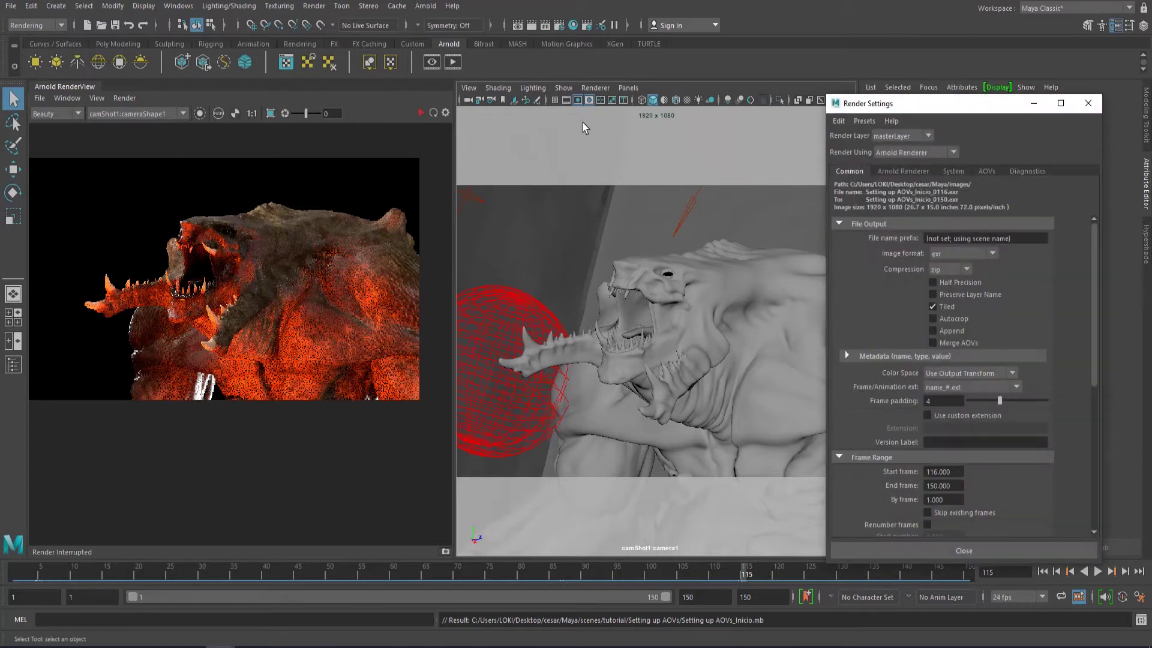
{"action": "left_click", "coordinate": [987, 173]}
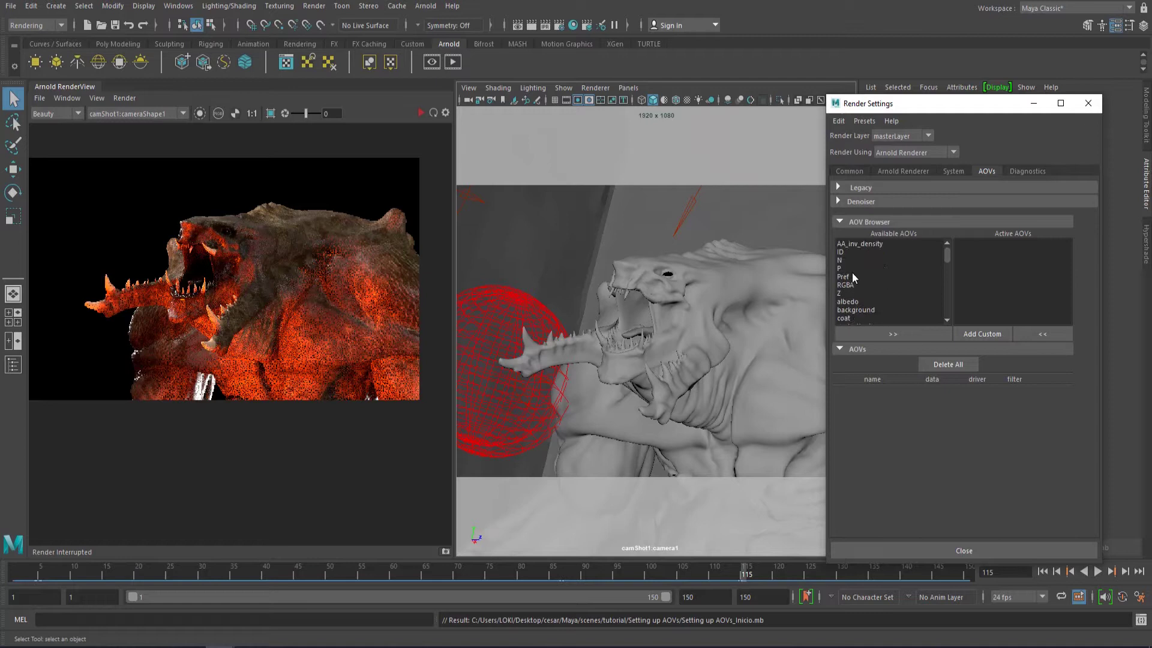
{"action": "left_click", "coordinate": [843, 268]}
{"action": "left_click", "coordinate": [885, 332]}
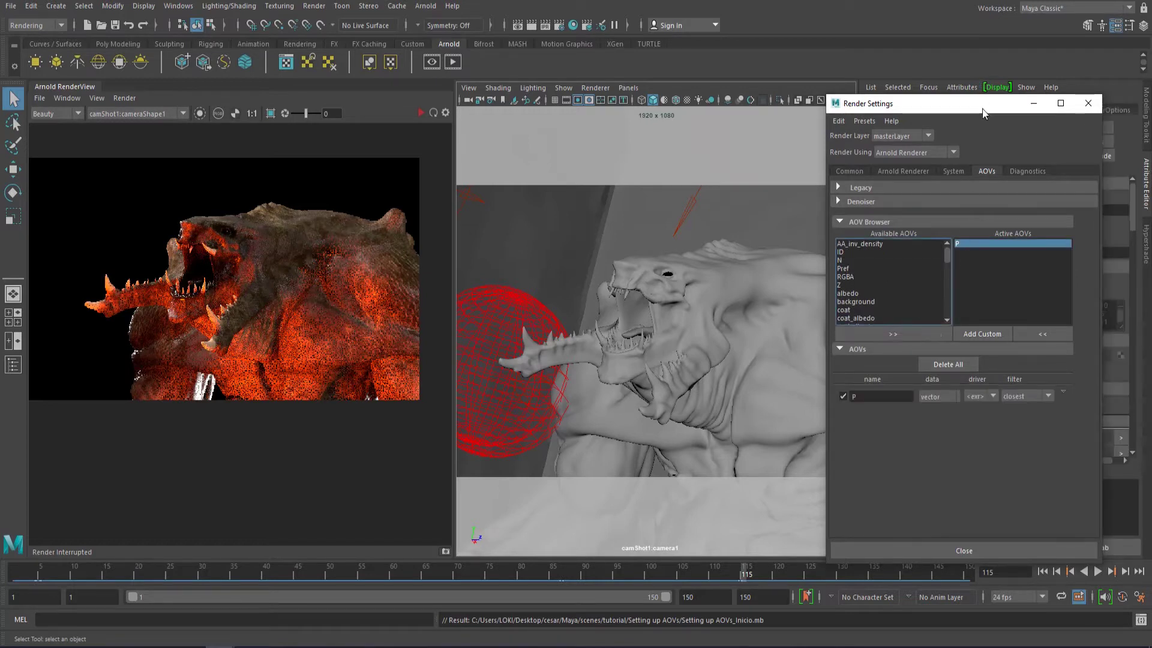
Run a live render to examine the P pass, then return to the Beauty pass and stop the render.
{"action": "left_click_drag", "start_coordinate": [982, 112], "coordinate": [825, 161]}
{"action": "left_click", "coordinate": [421, 113]}
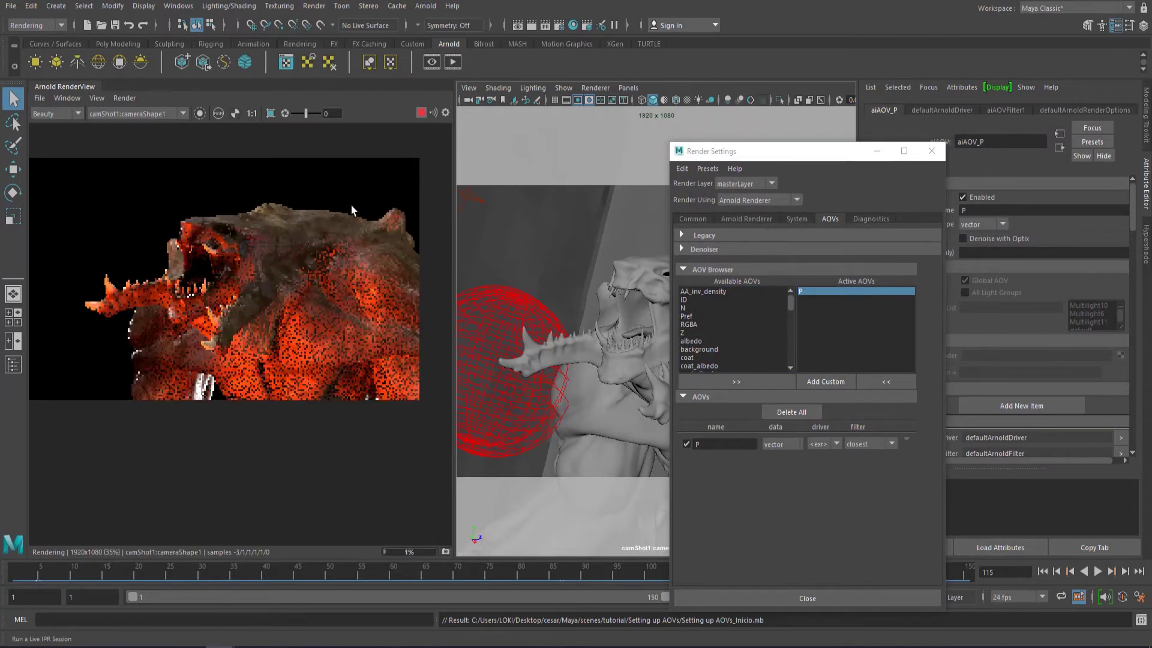
{"action": "left_click", "coordinate": [59, 114]}
{"action": "left_click", "coordinate": [58, 133]}
{"action": "middle_click_drag", "start_coordinate": [161, 218], "coordinate": [187, 288]}
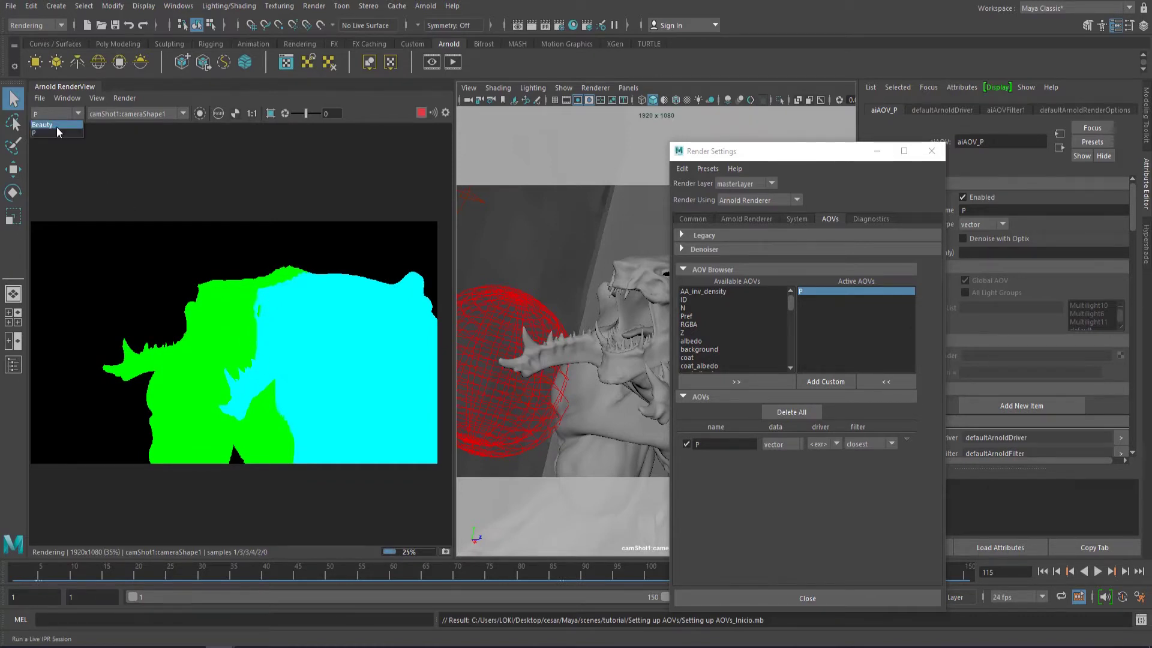
{"action": "left_click", "coordinate": [56, 127]}
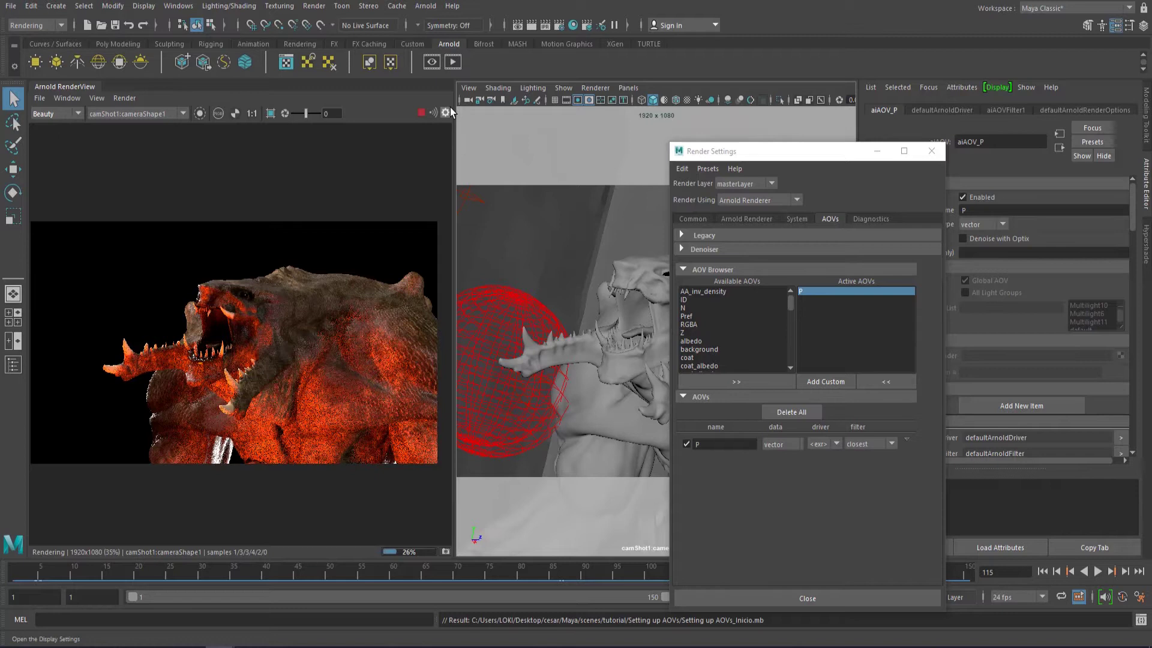
{"action": "left_click", "coordinate": [420, 113]}
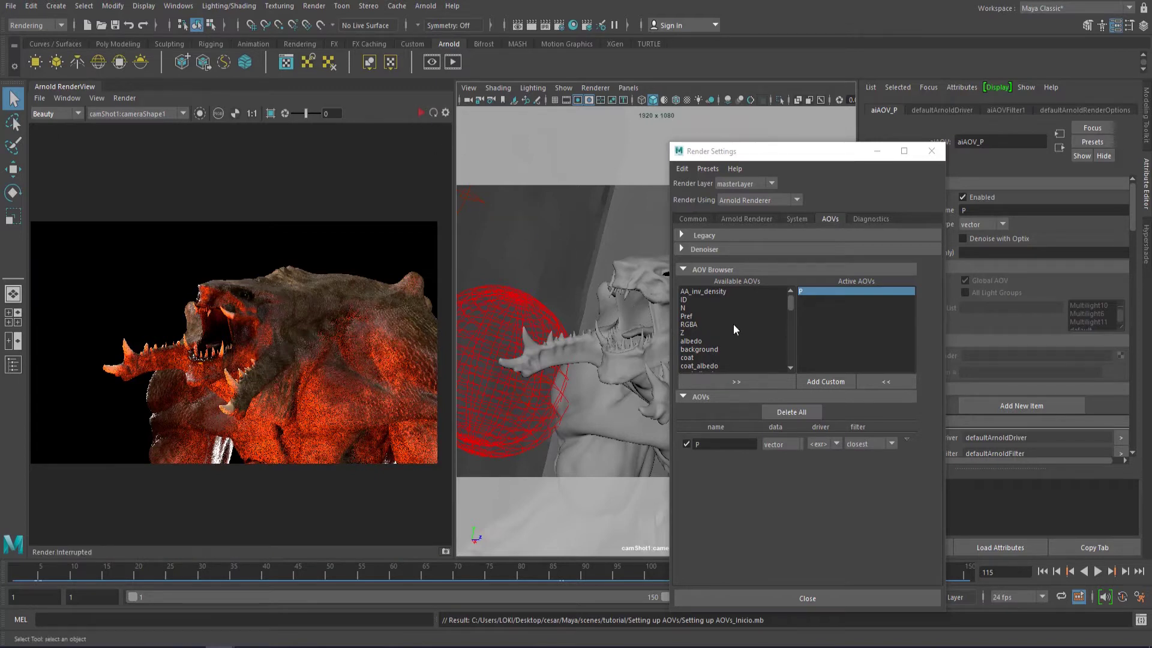
Add a custom AOV named UVPass.
{"action": "left_click", "coordinate": [811, 380]}
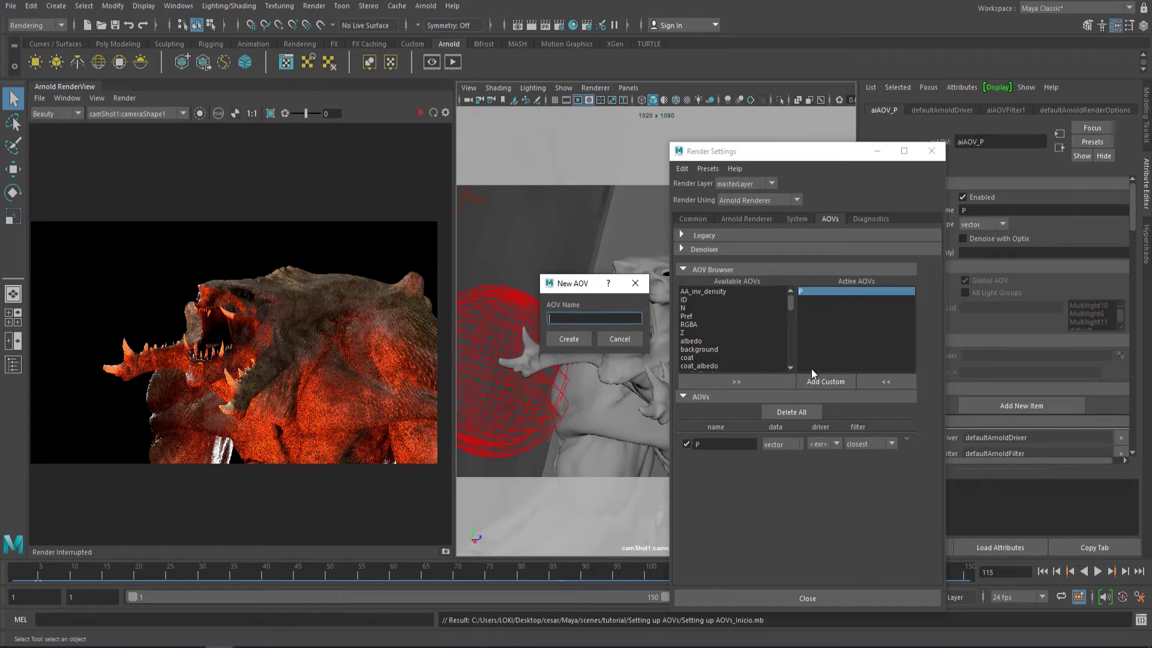
{"action": "type", "text": "UVPass"}
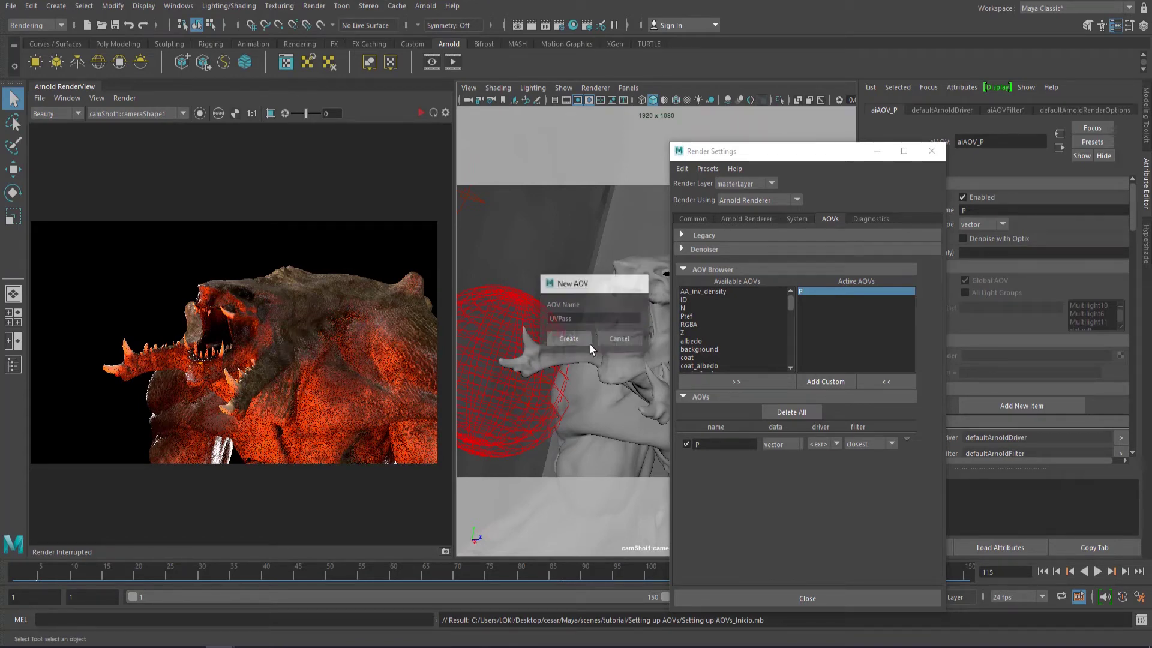
{"action": "left_click", "coordinate": [586, 340]}
{"action": "left_click_drag", "start_coordinate": [828, 151], "coordinate": [670, 161]}
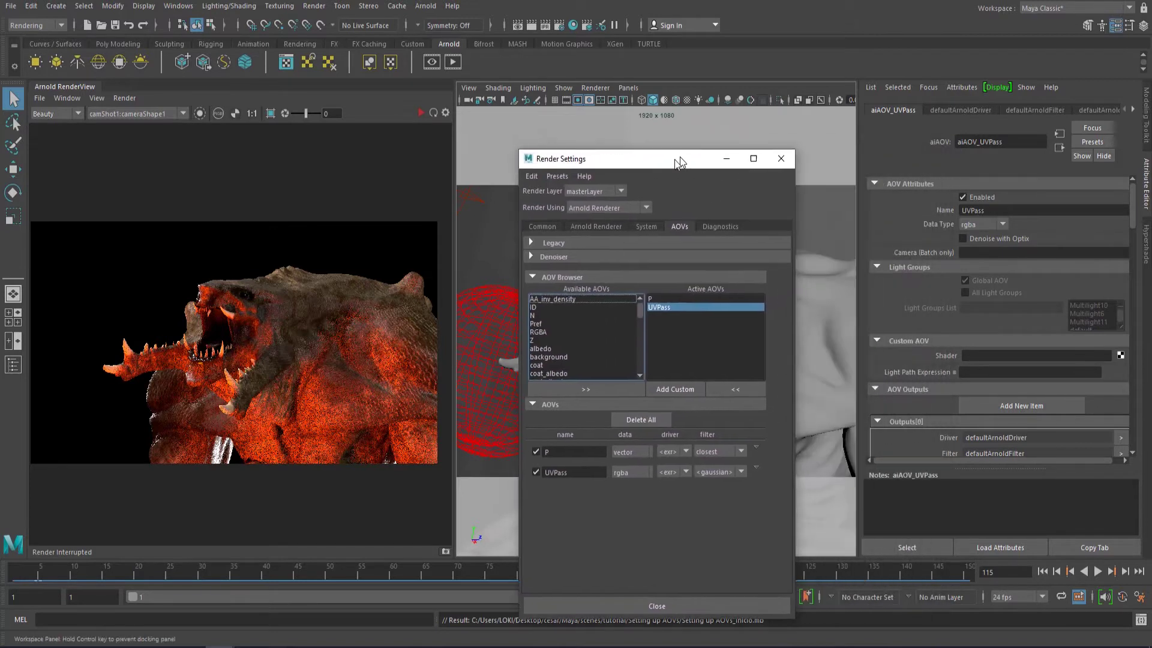
Assign an aiUtility shader to the UVPass AOV, with shade mode flat and color mode UV Coords.
{"action": "left_click", "coordinate": [1122, 357]}
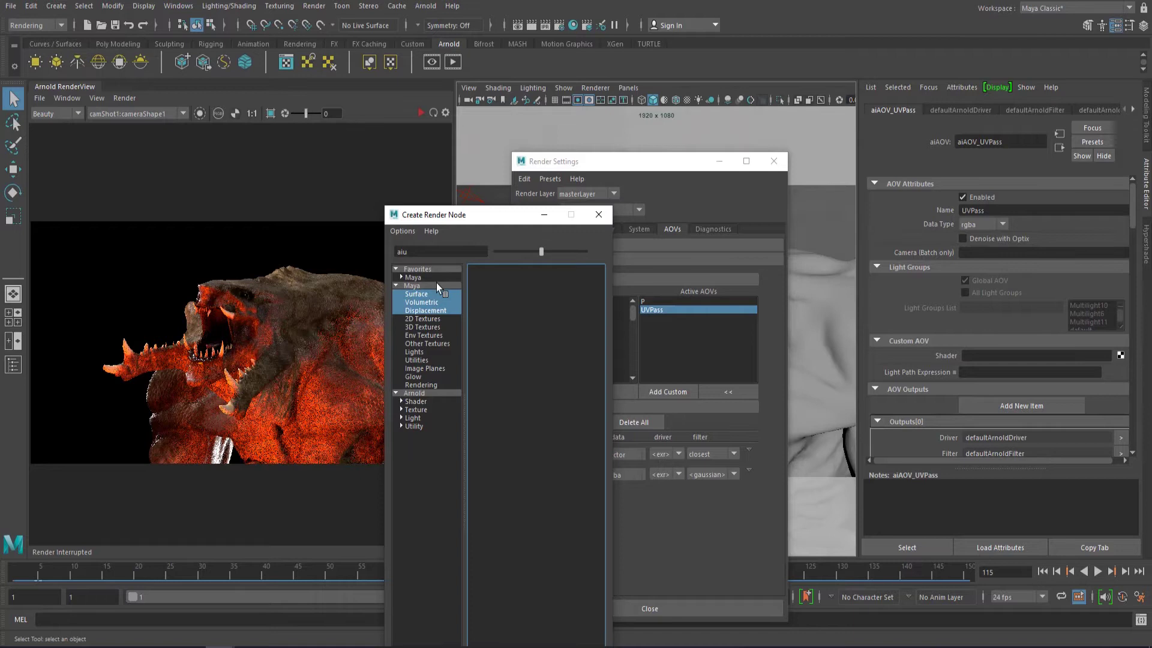
{"action": "left_click", "coordinate": [426, 392]}
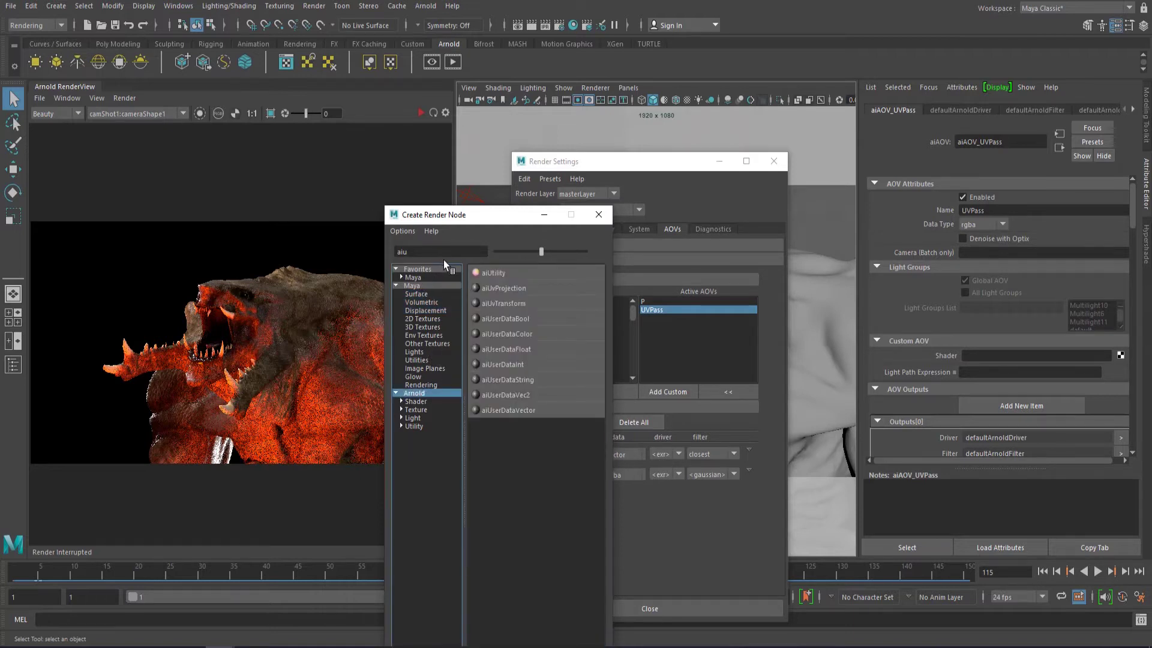
{"action": "left_click", "coordinate": [494, 272]}
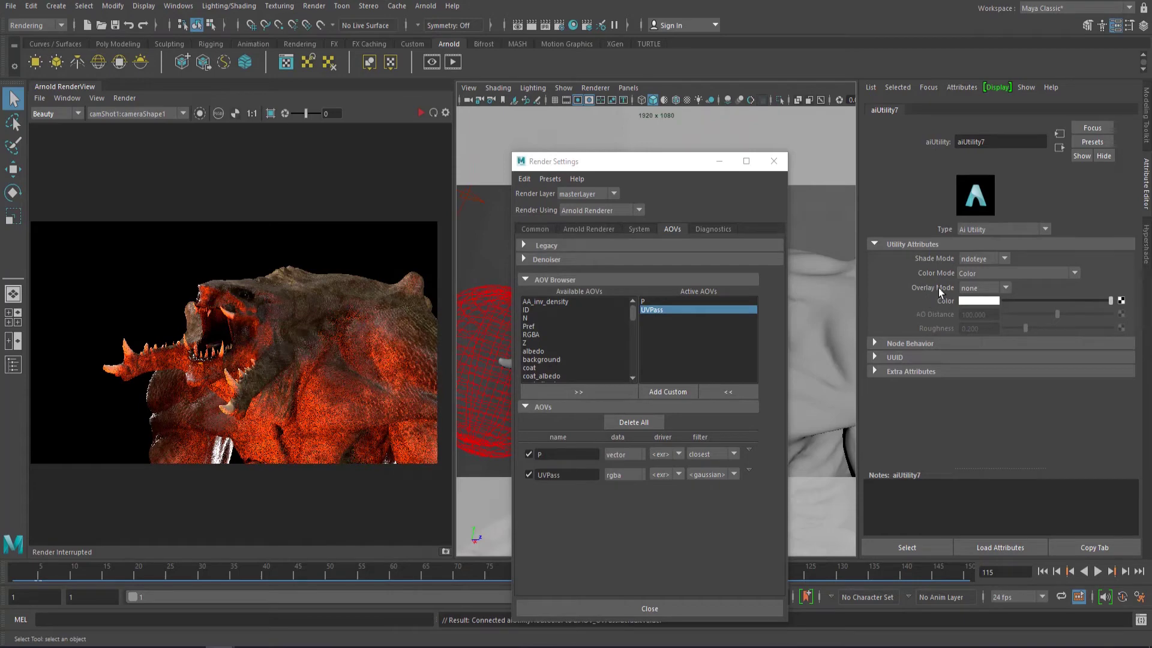
{"action": "left_click", "coordinate": [980, 258]}
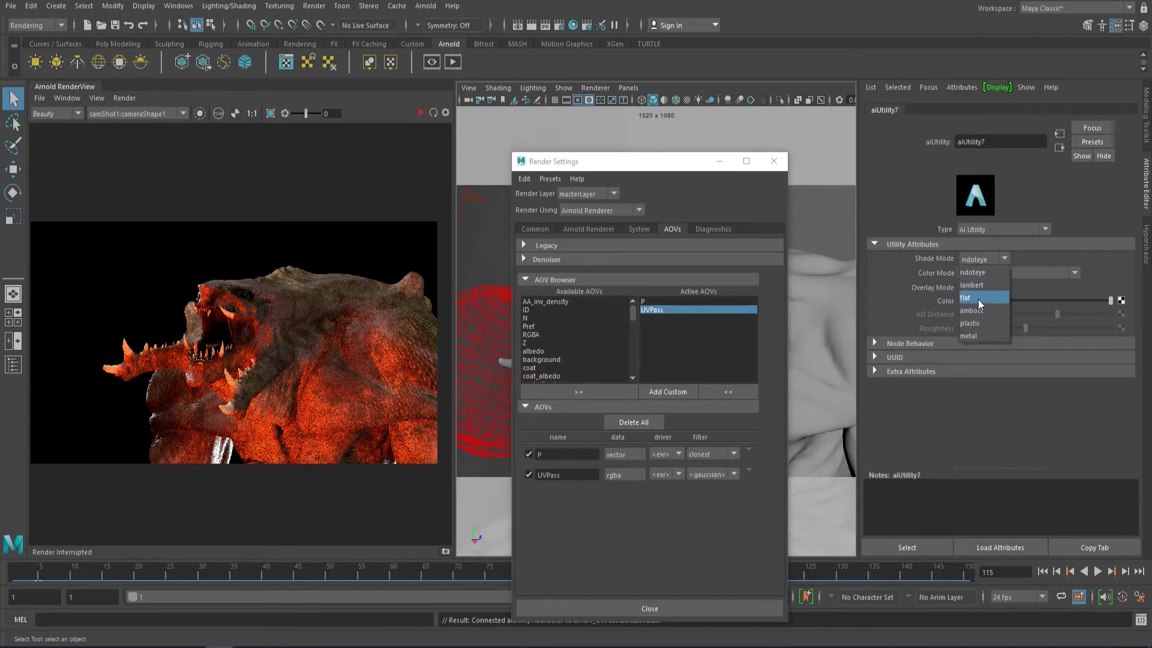
{"action": "left_click", "coordinate": [978, 300]}
{"action": "left_click", "coordinate": [988, 274]}
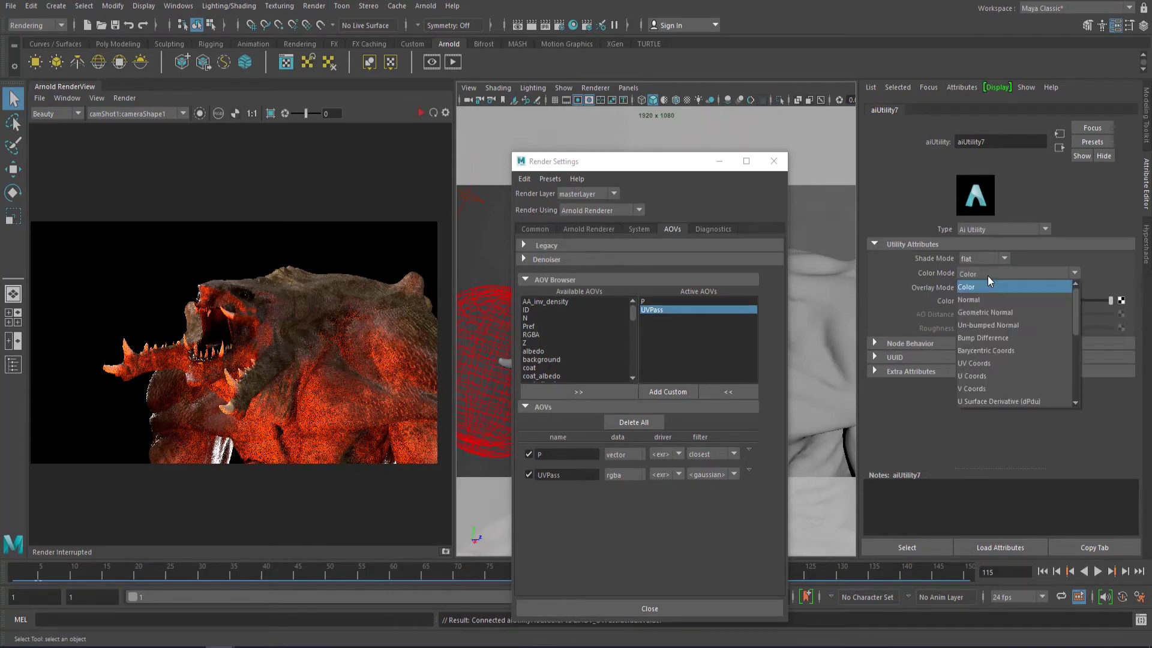
{"action": "left_click", "coordinate": [990, 364]}
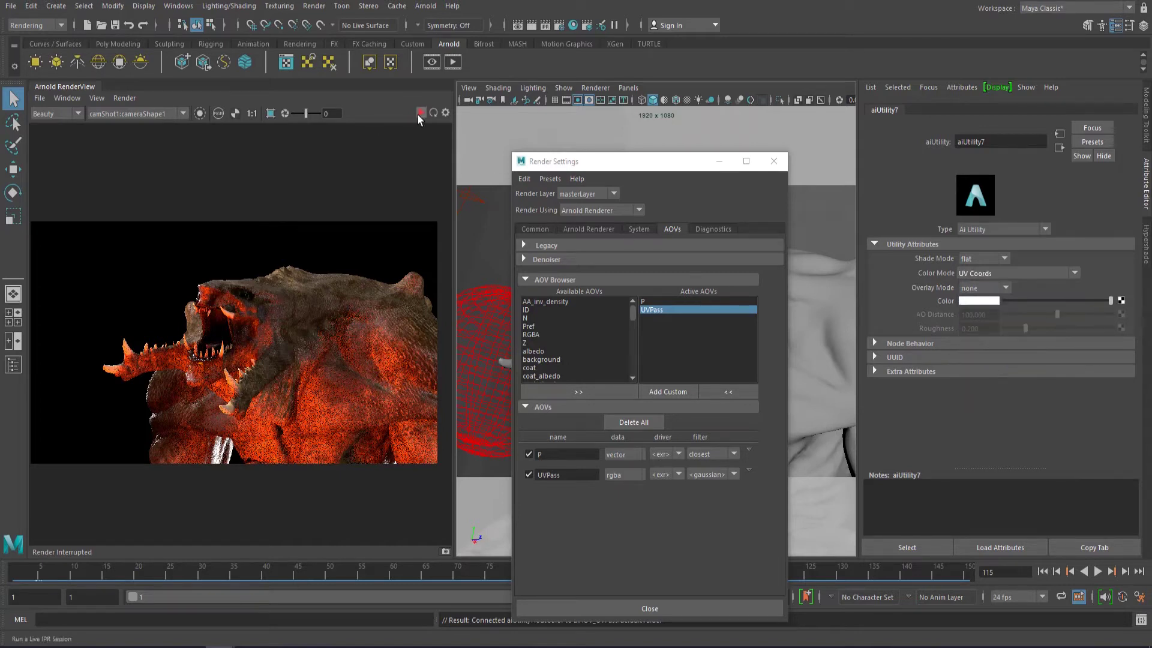
Run a live render to examine the UVPass output, then return to the Beauty pass and stop the render.
{"action": "left_click", "coordinate": [420, 113]}
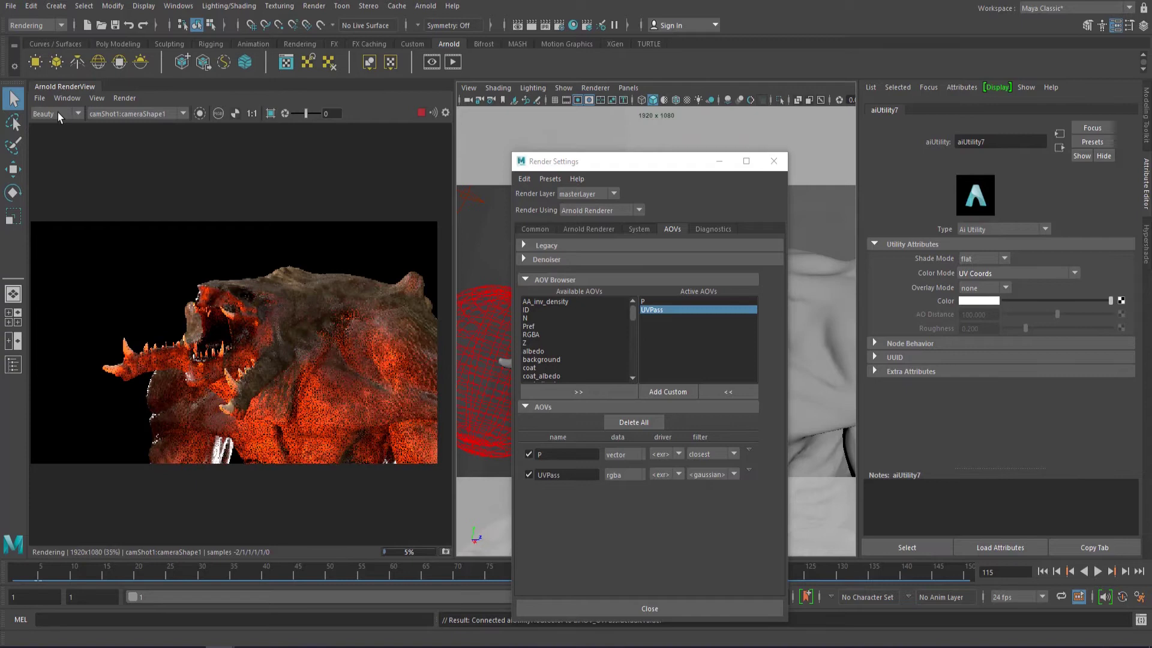
{"action": "left_click", "coordinate": [63, 143]}
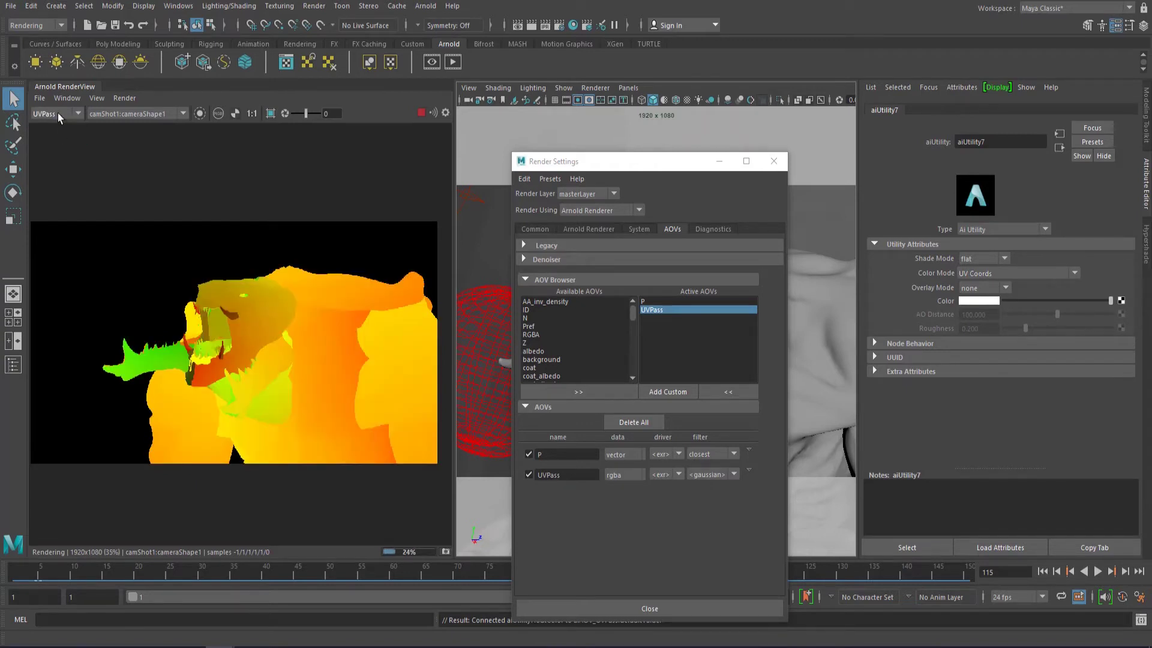
{"action": "left_click", "coordinate": [59, 115]}
{"action": "left_click", "coordinate": [59, 125]}
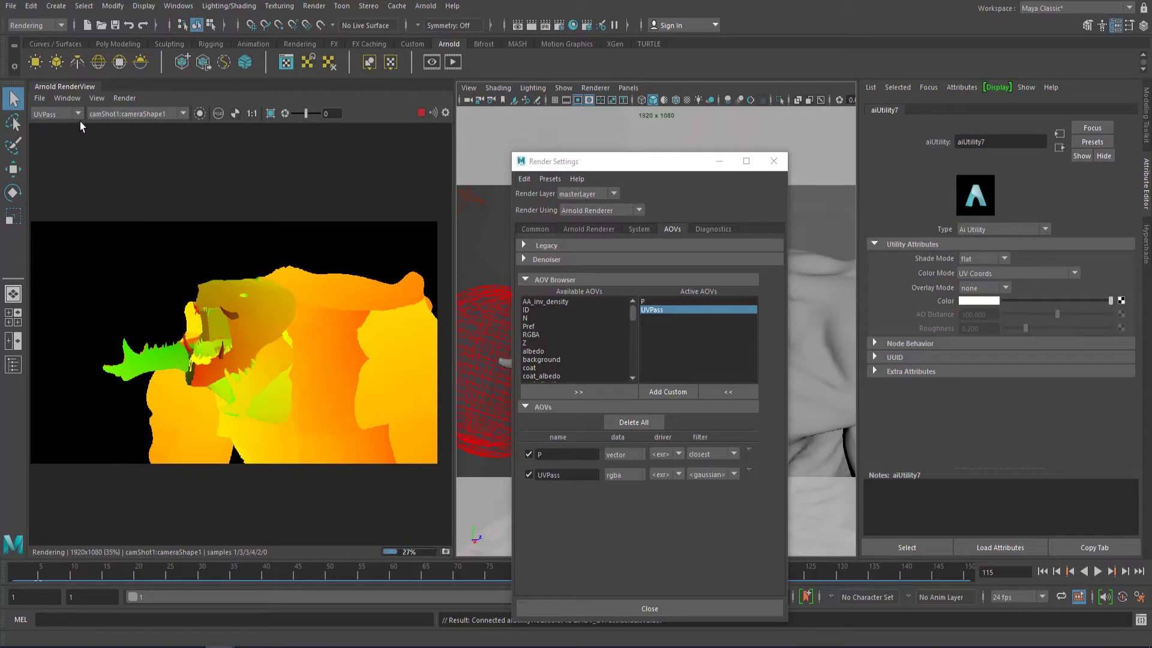
{"action": "left_click", "coordinate": [422, 113]}
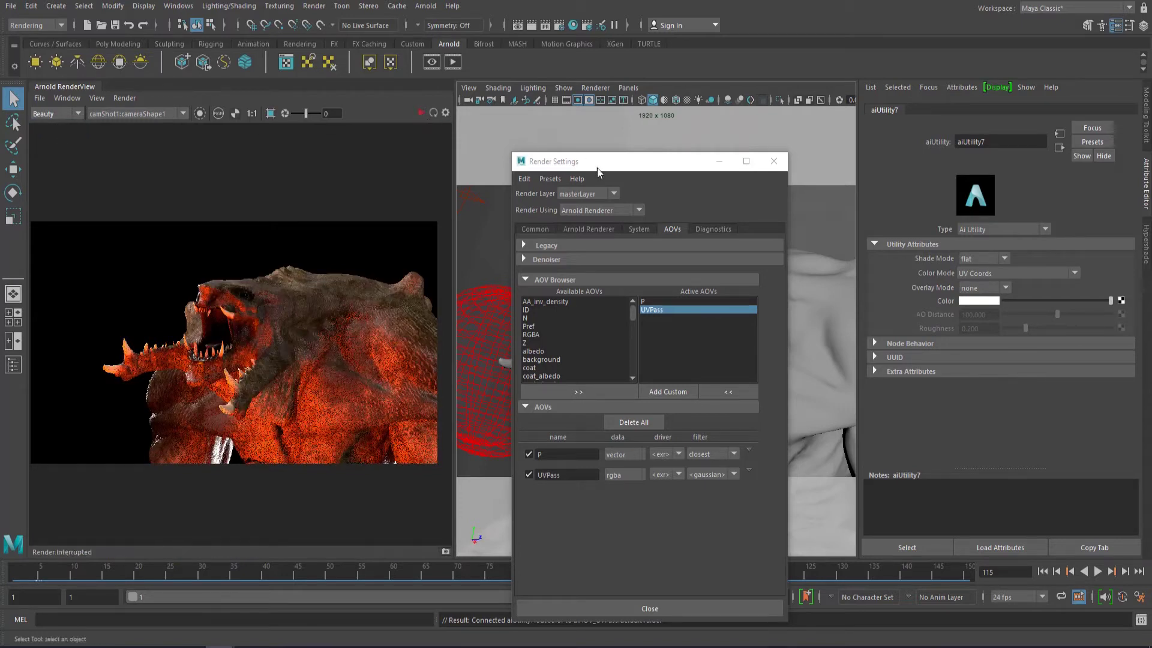
Add a custom AOV named NormalPass.
{"action": "left_click", "coordinate": [660, 393]}
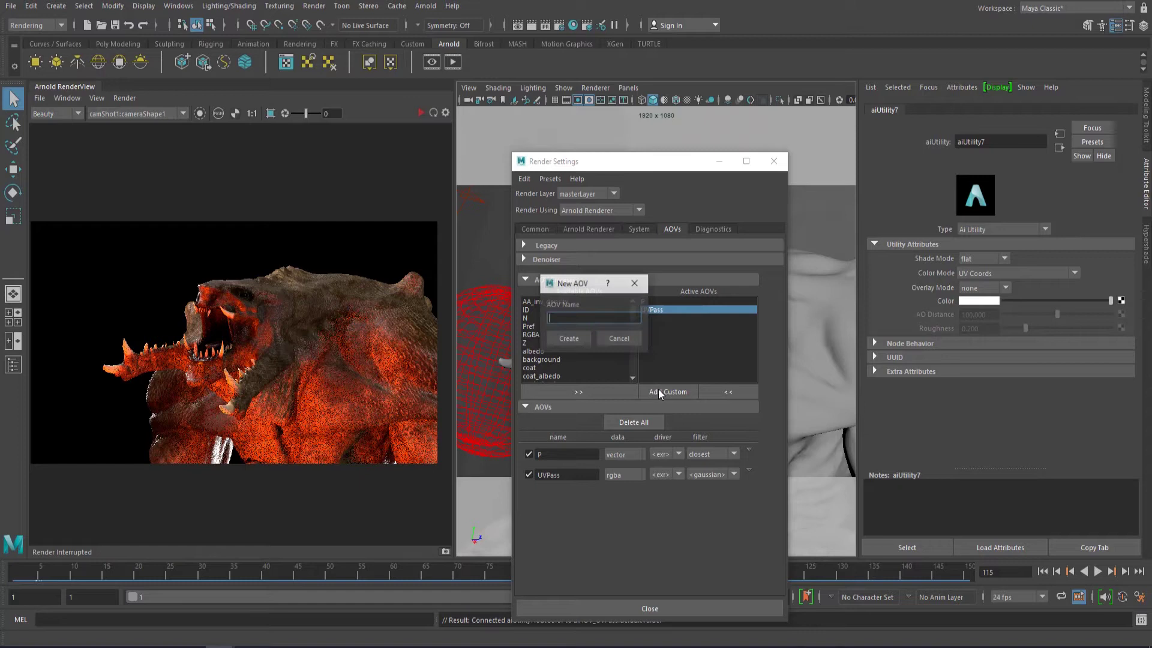
{"action": "type", "text": "Norm"}
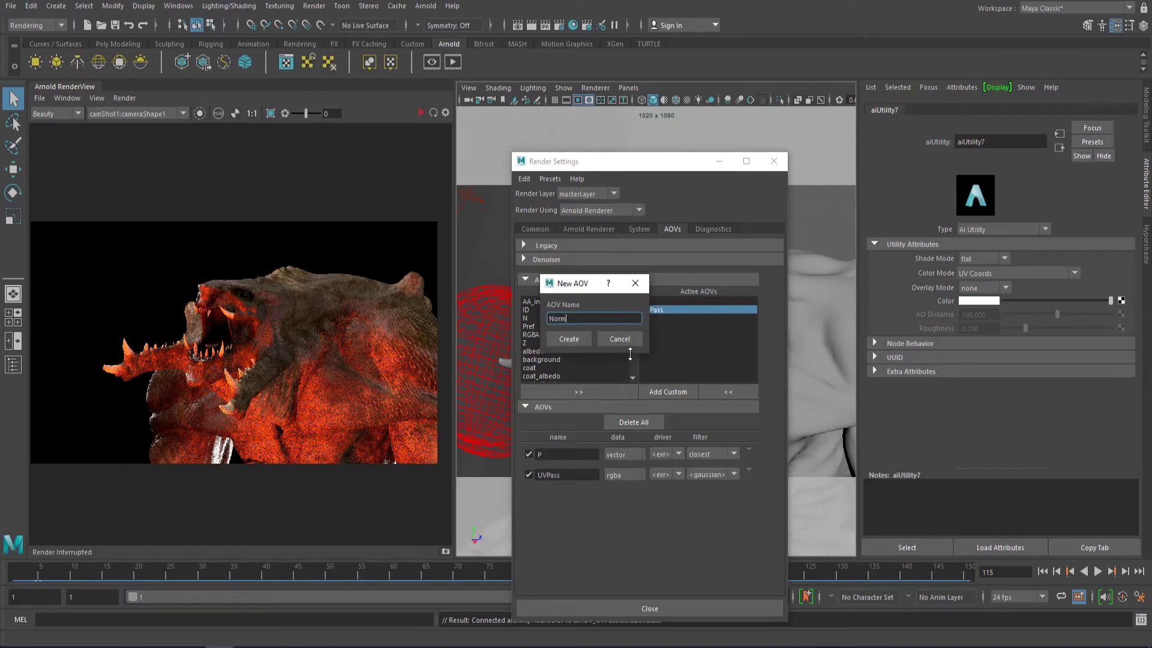
{"action": "type", "text": "alPass"}
{"action": "left_click", "coordinate": [574, 336]}
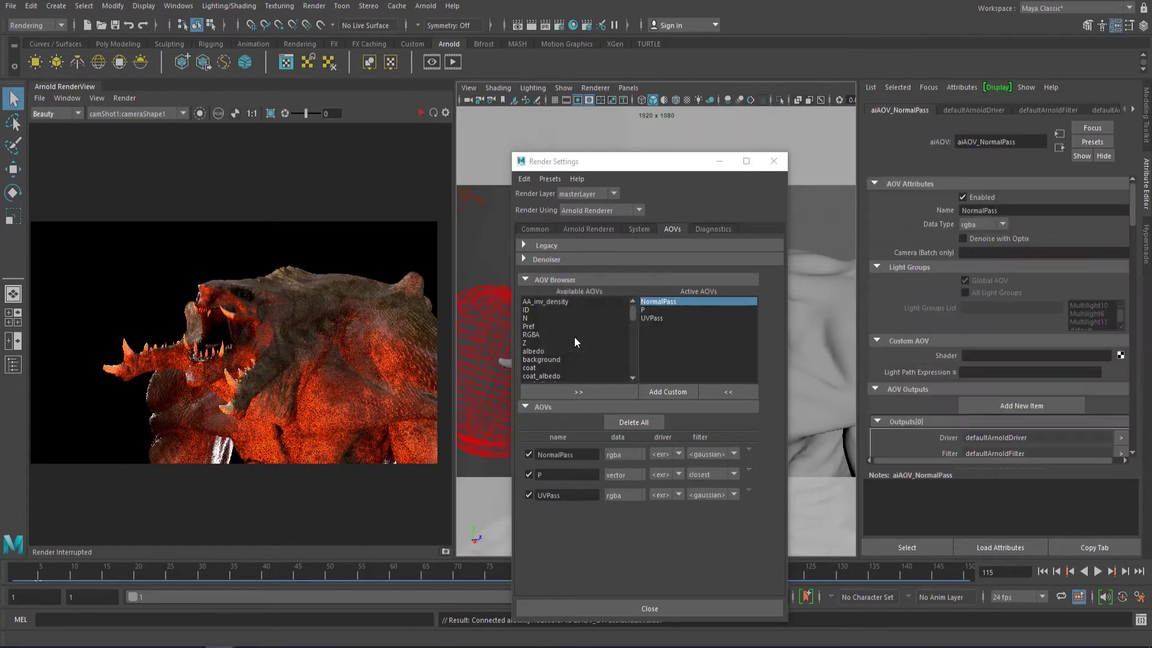
Assign an aiUtility shader to the NormalPass AOV, with shade mode flat and color mode Normal.
{"action": "left_click", "coordinate": [1119, 356]}
{"action": "left_click", "coordinate": [414, 393]}
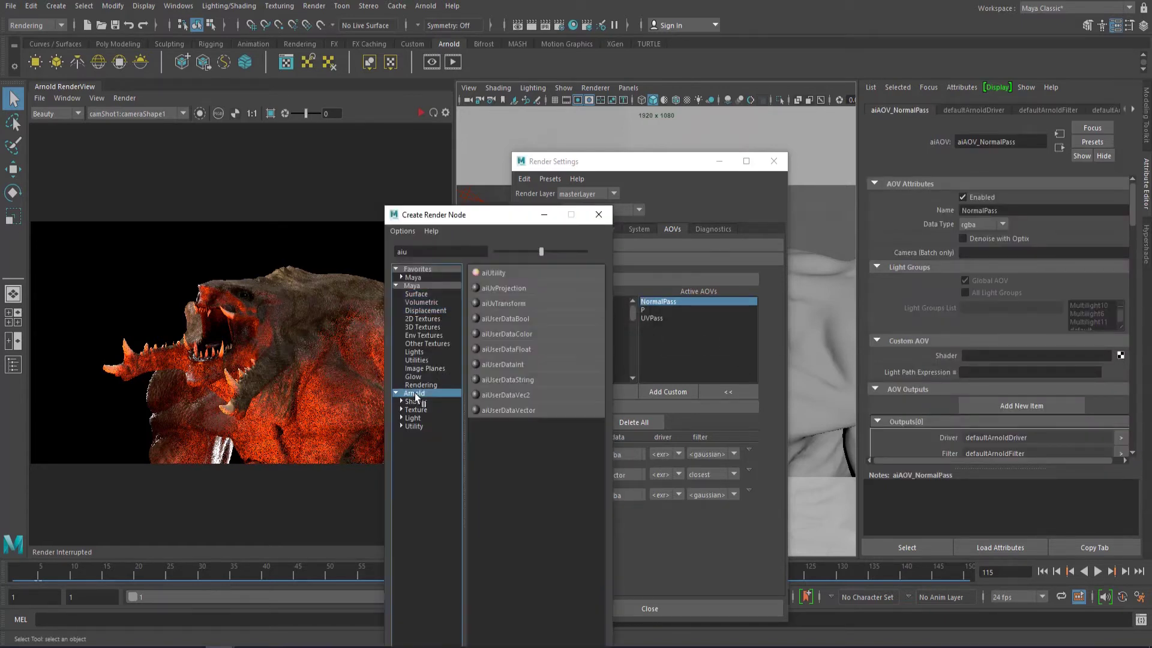
{"action": "left_click", "coordinate": [503, 273]}
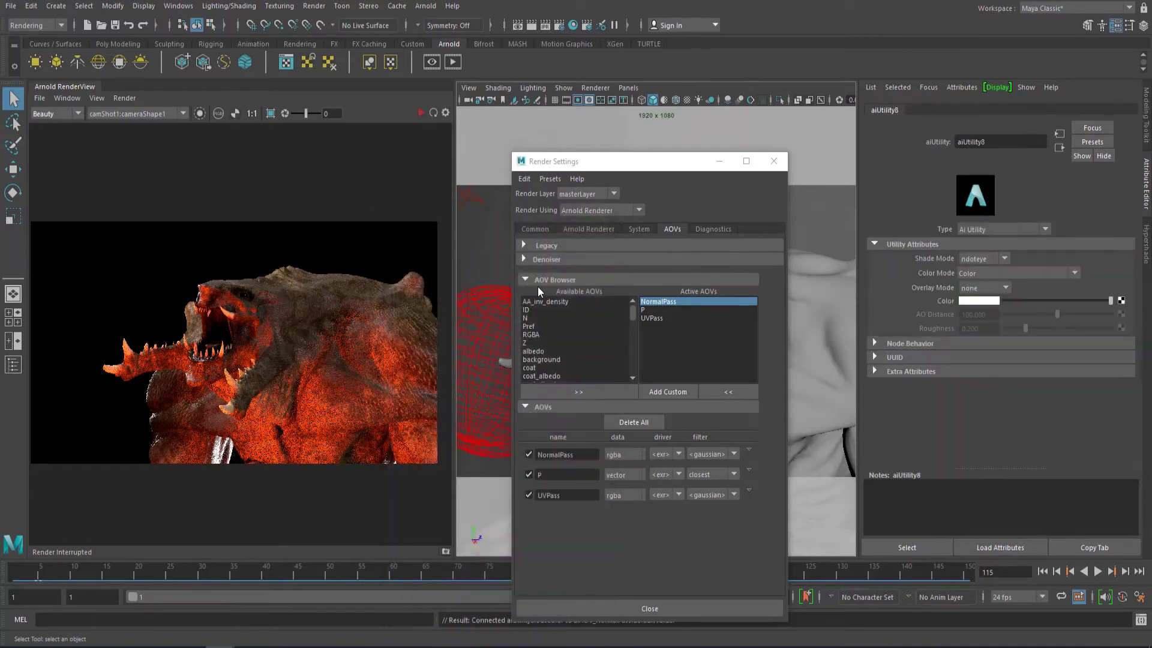
{"action": "left_click", "coordinate": [978, 259]}
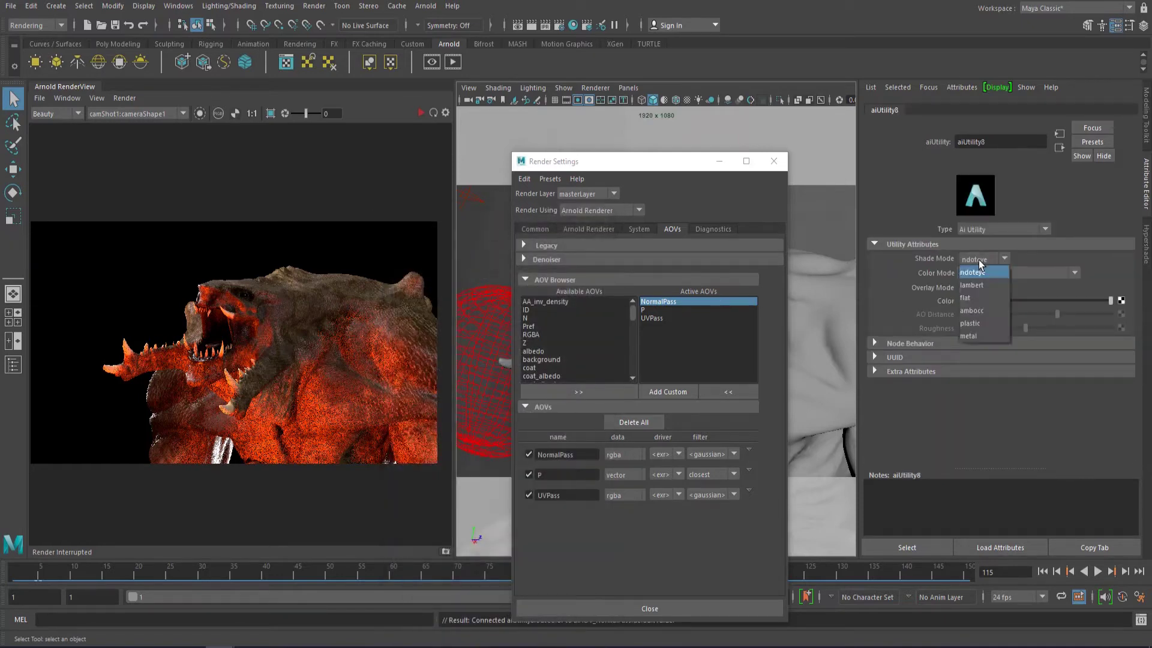
{"action": "left_click", "coordinate": [977, 299]}
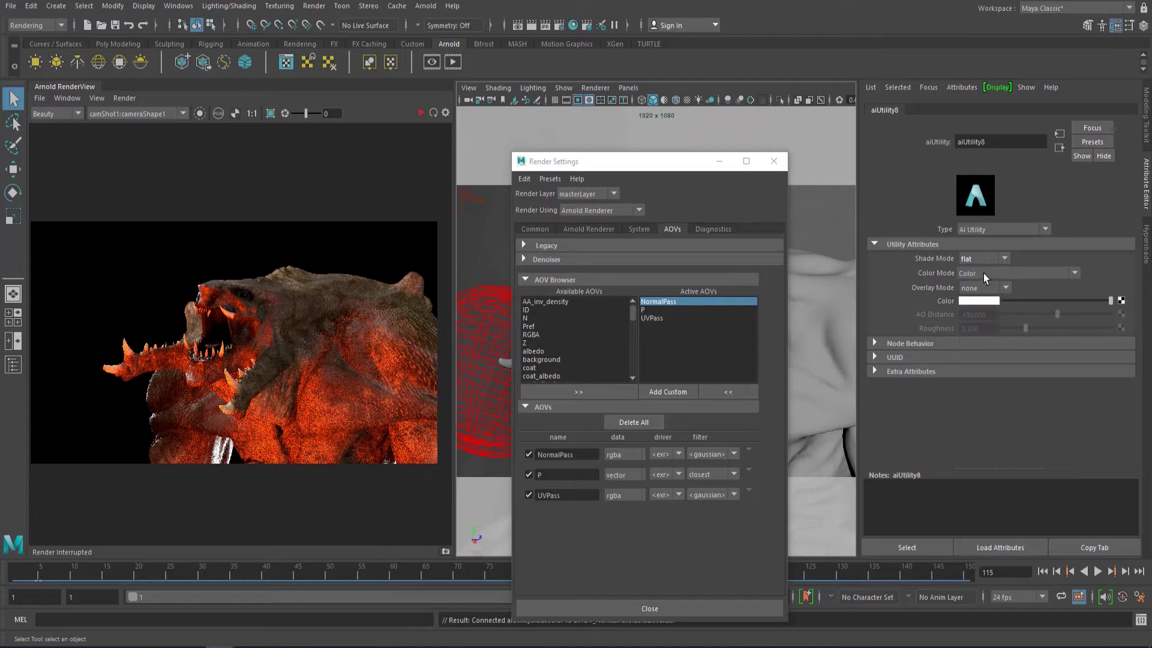
{"action": "left_click", "coordinate": [984, 273]}
{"action": "left_click", "coordinate": [983, 299]}
Run a live render to examine the NormalPass output, then return to the Beauty pass and stop the render.
{"action": "left_click", "coordinate": [421, 114]}
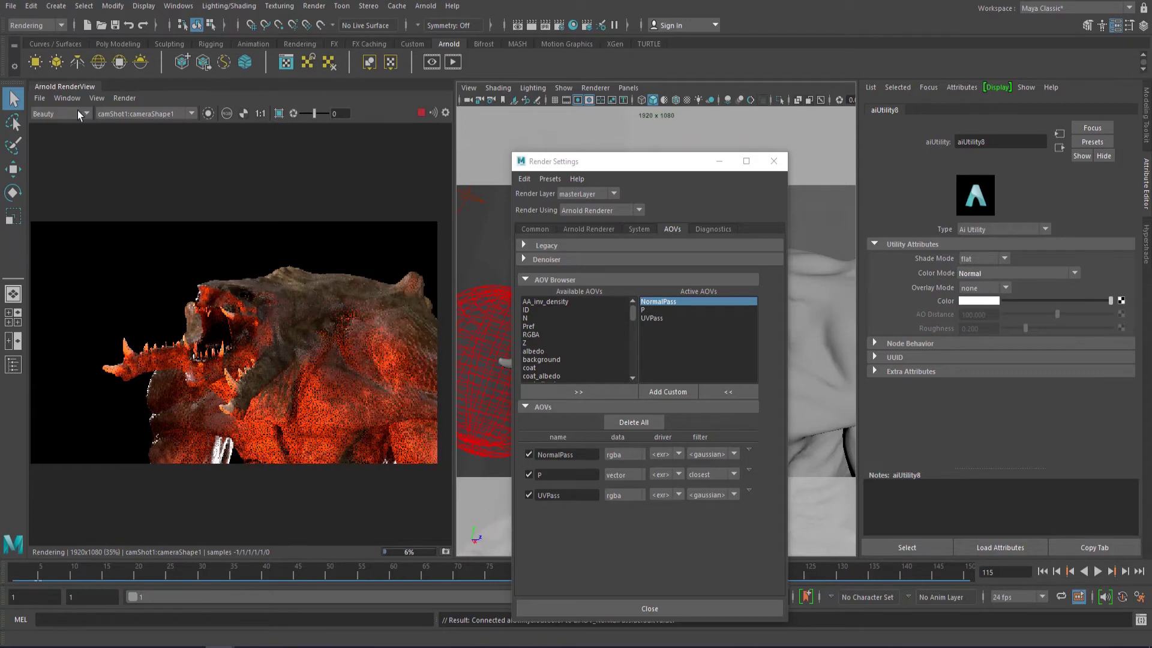
{"action": "left_click", "coordinate": [77, 112]}
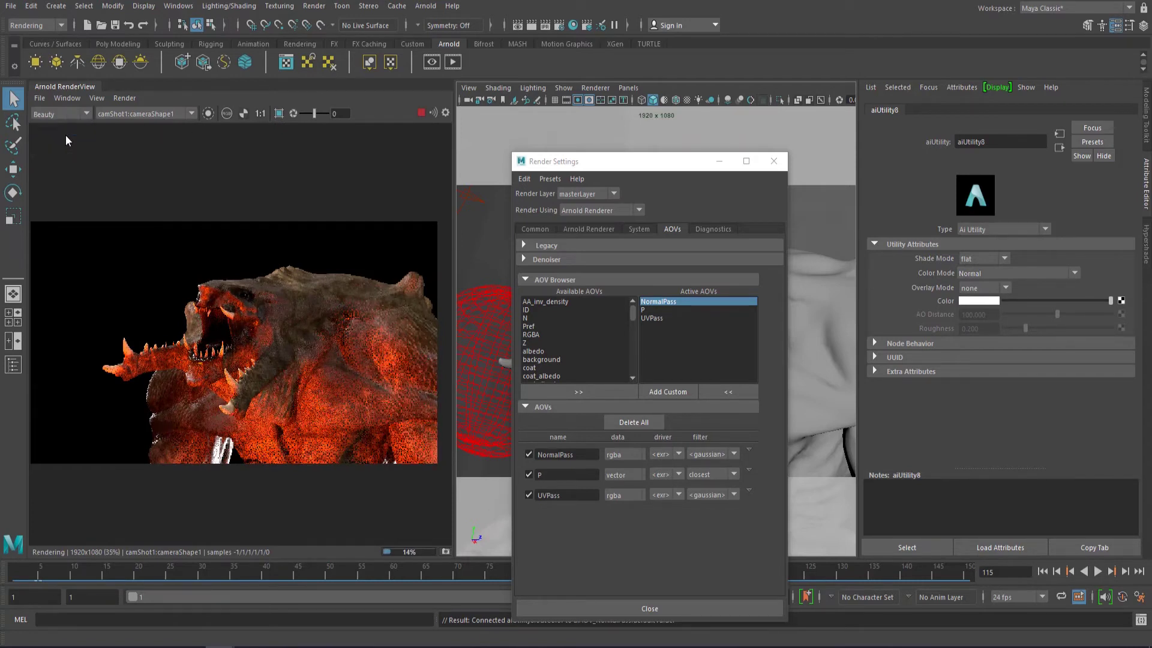
{"action": "left_click", "coordinate": [66, 134]}
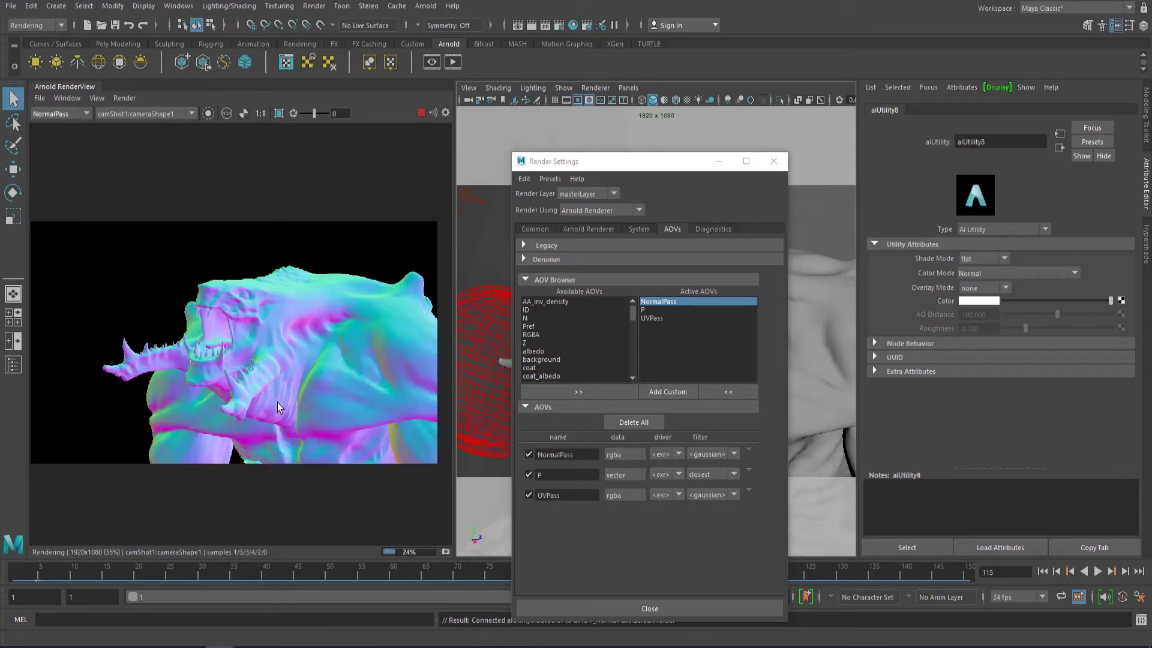
{"action": "left_click", "coordinate": [72, 114]}
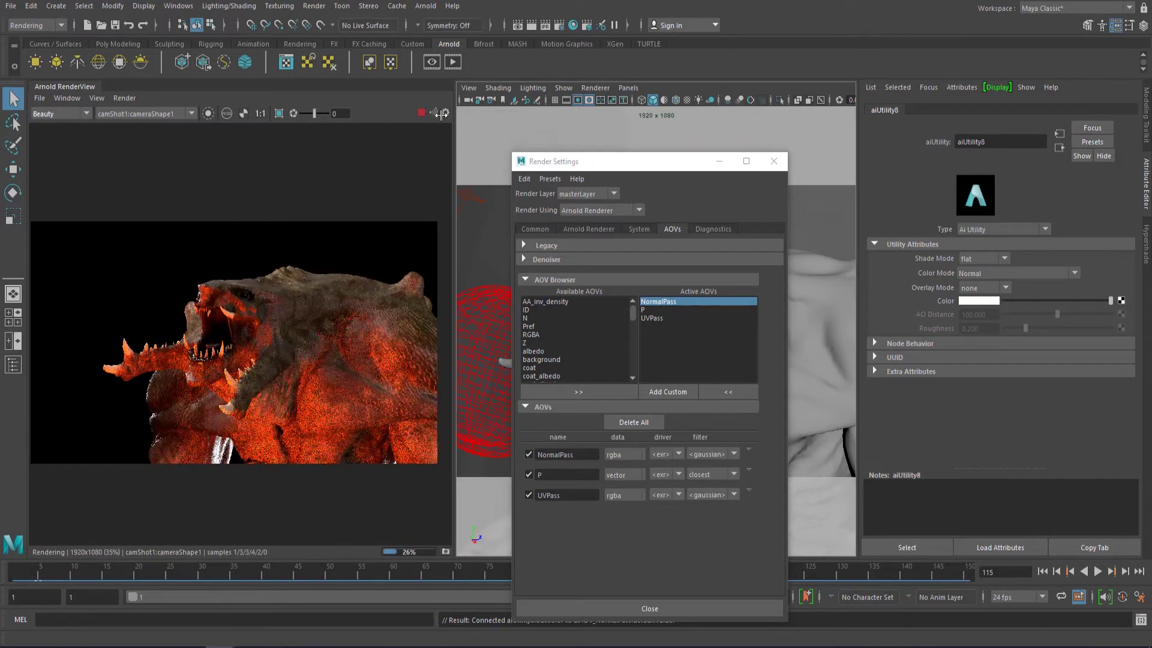
{"action": "left_click", "coordinate": [421, 113]}
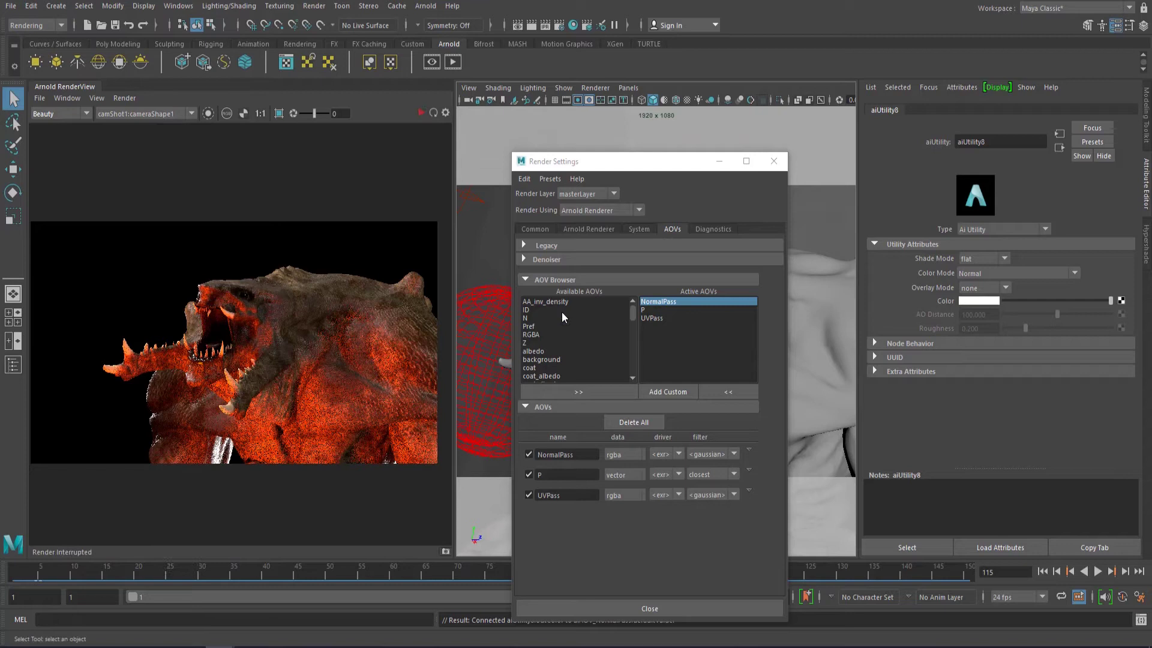
Add the motionvector pass to the active AOVs and move the render settings window clear of the viewport.
{"action": "left_click_drag", "start_coordinate": [632, 315], "coordinate": [632, 326]}
{"action": "left_click", "coordinate": [559, 358]}
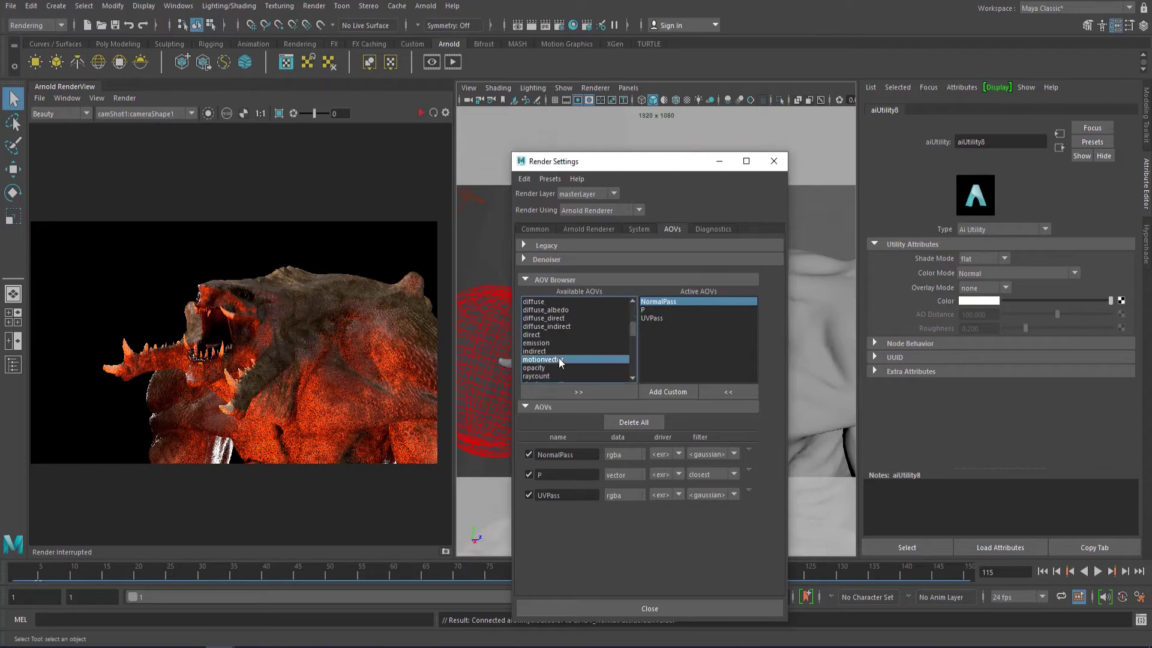
{"action": "left_click", "coordinate": [567, 392]}
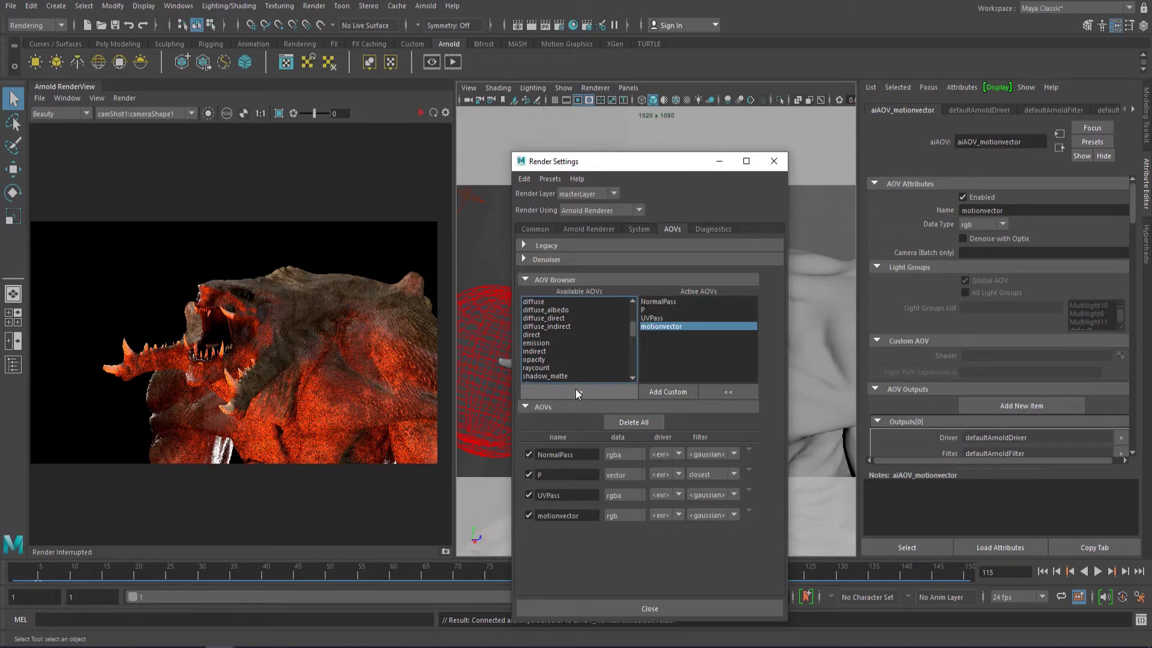
{"action": "left_click_drag", "start_coordinate": [632, 165], "coordinate": [957, 179]}
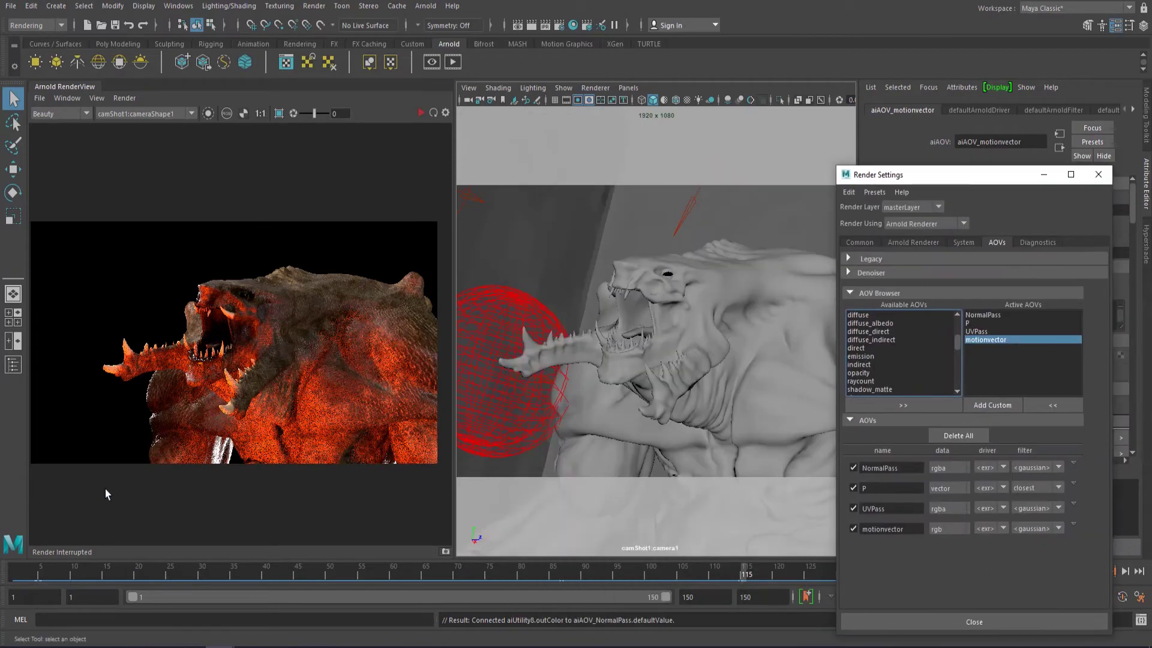
Move the timeline to frame 6 and start a live render of the Beauty pass.
{"action": "left_click", "coordinate": [24, 571]}
{"action": "left_click_drag", "start_coordinate": [24, 571], "coordinate": [46, 576]}
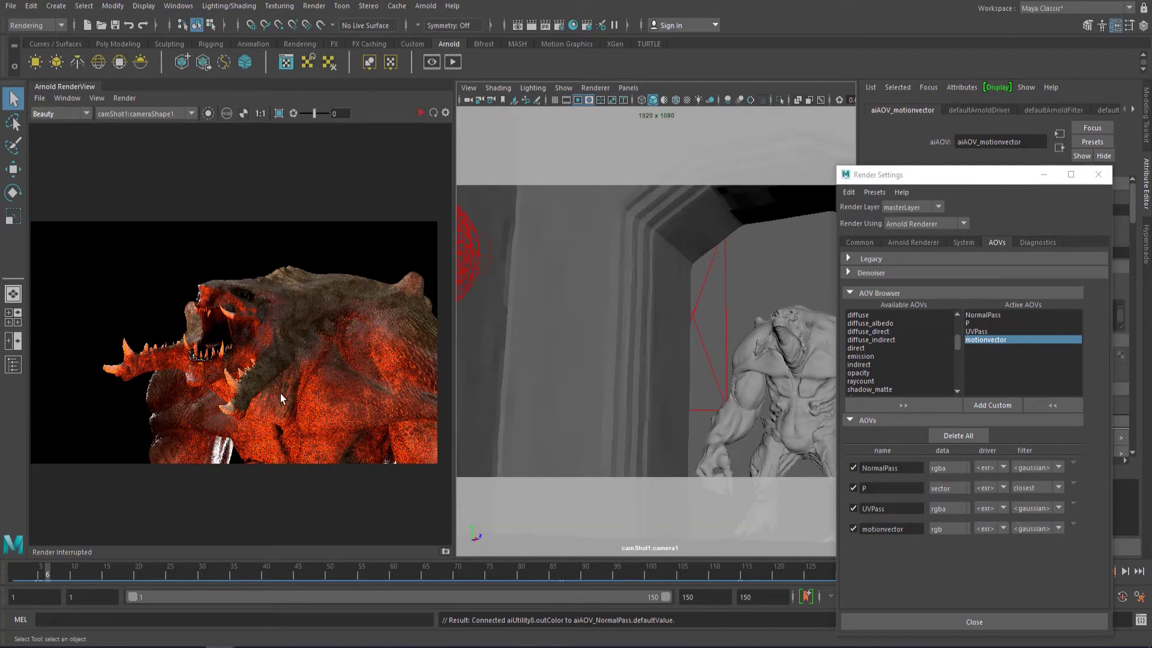
{"action": "left_click", "coordinate": [419, 112]}
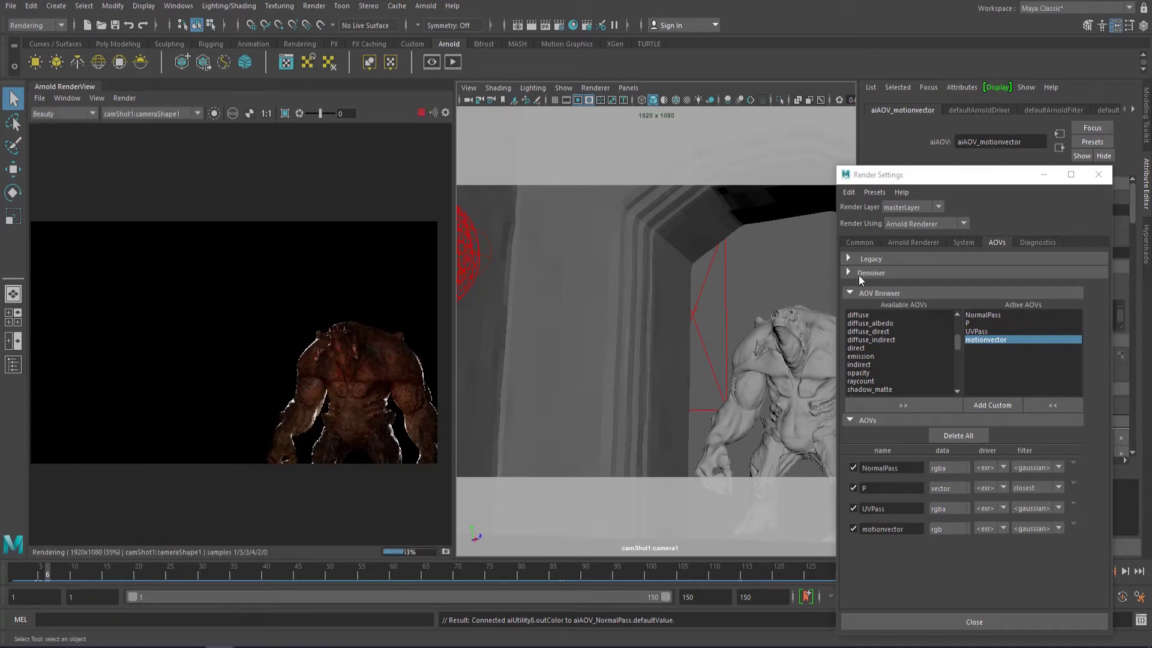
Enable motion blur in the Arnold renderer settings.
{"action": "left_click", "coordinate": [914, 244]}
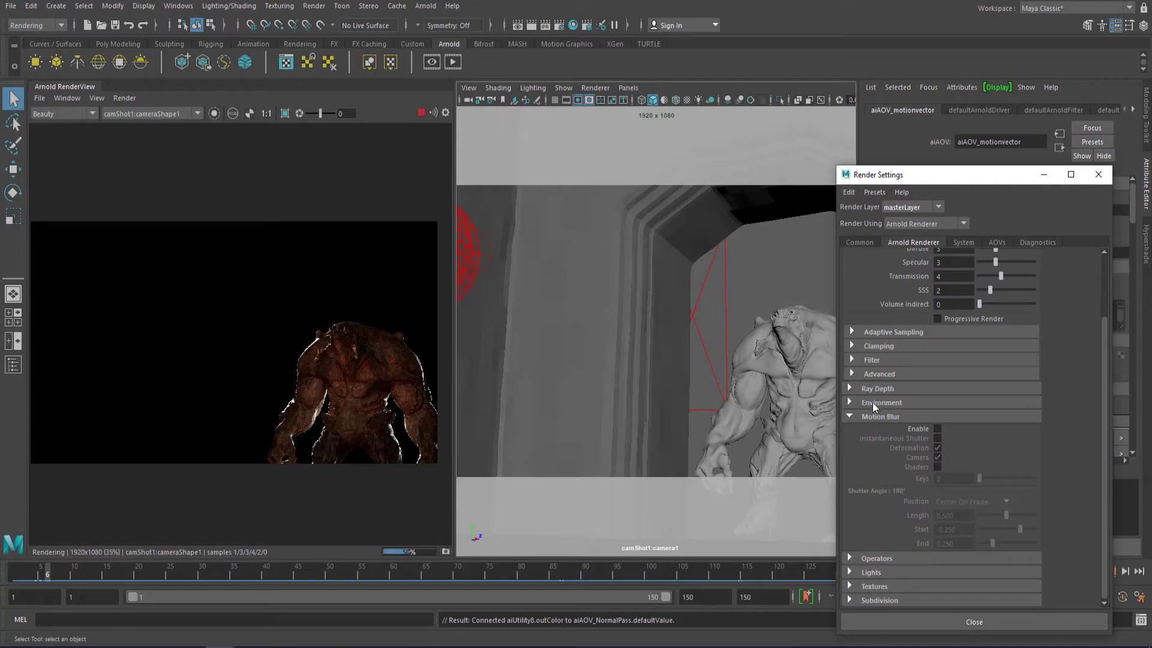
{"action": "left_click", "coordinate": [869, 416]}
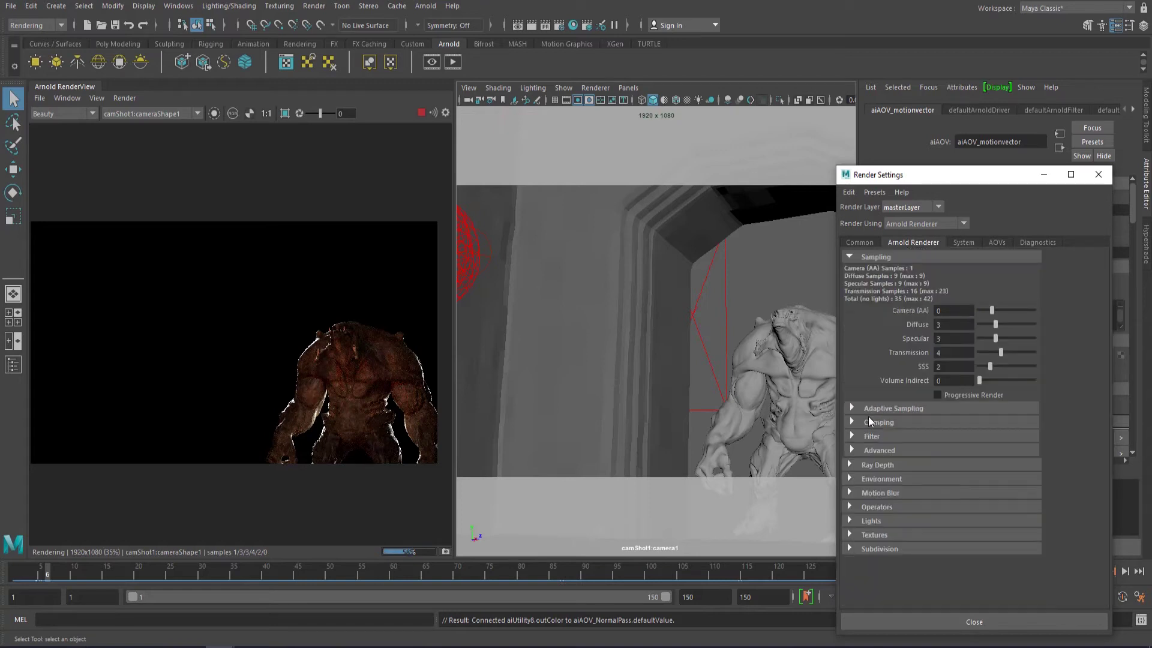
{"action": "left_click", "coordinate": [877, 495]}
{"action": "left_click", "coordinate": [937, 505]}
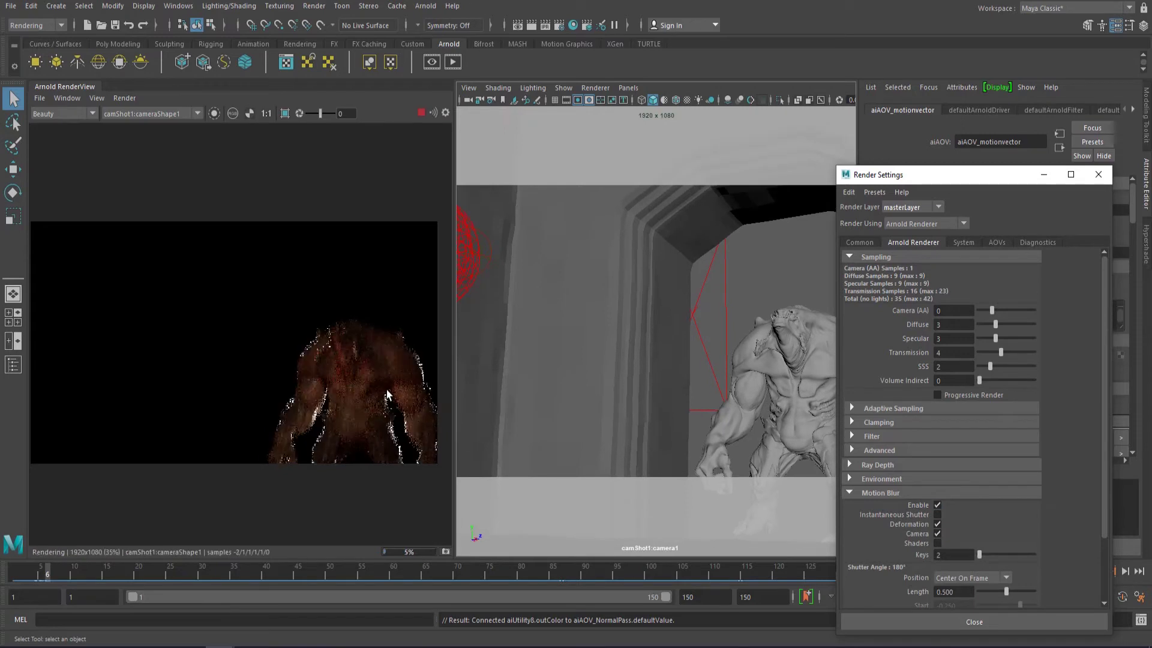
Try the motion blur length at 1 and at 0, comparing the creature's blur in the live render.
{"action": "scroll", "coordinate": [397, 397], "scroll_direction": "up", "scroll_amount": 2}
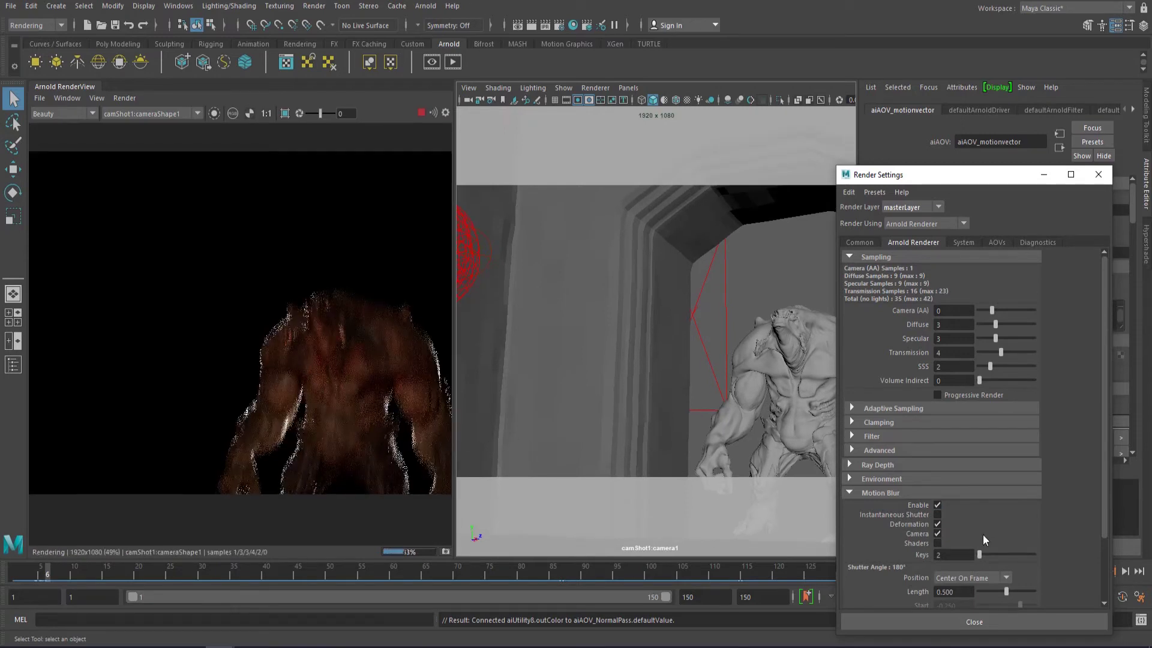
{"action": "scroll", "coordinate": [984, 528], "scroll_direction": "down", "scroll_amount": 3}
{"action": "double_click", "coordinate": [962, 517]}
{"action": "type", "text": "1"}
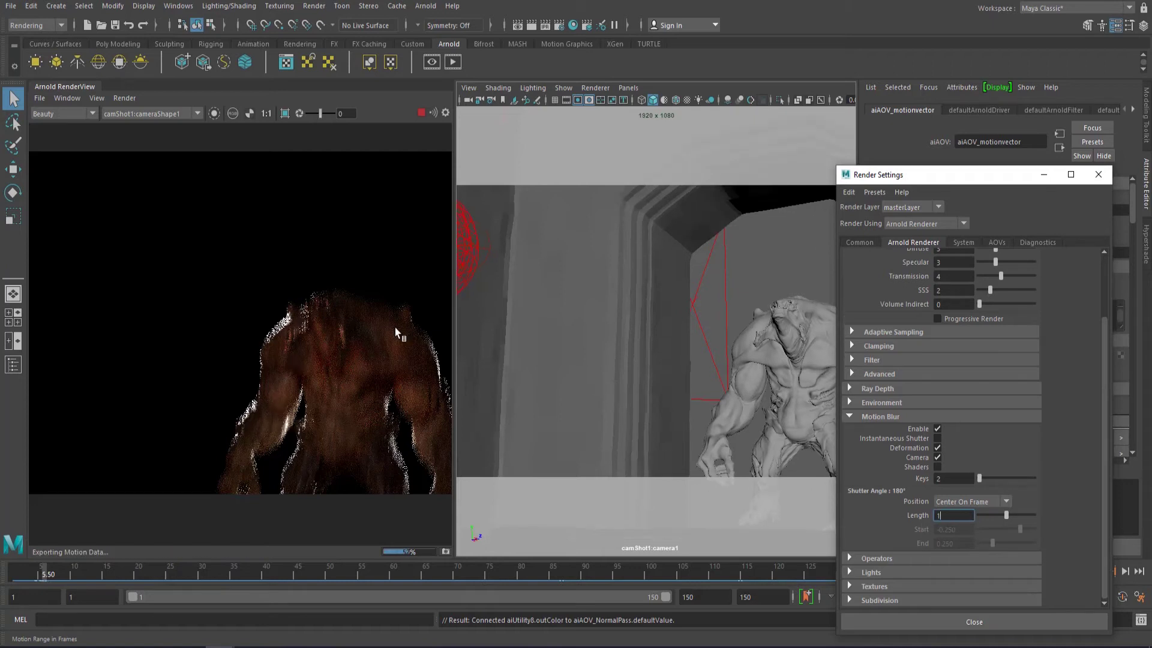
{"action": "key", "text": "Return"}
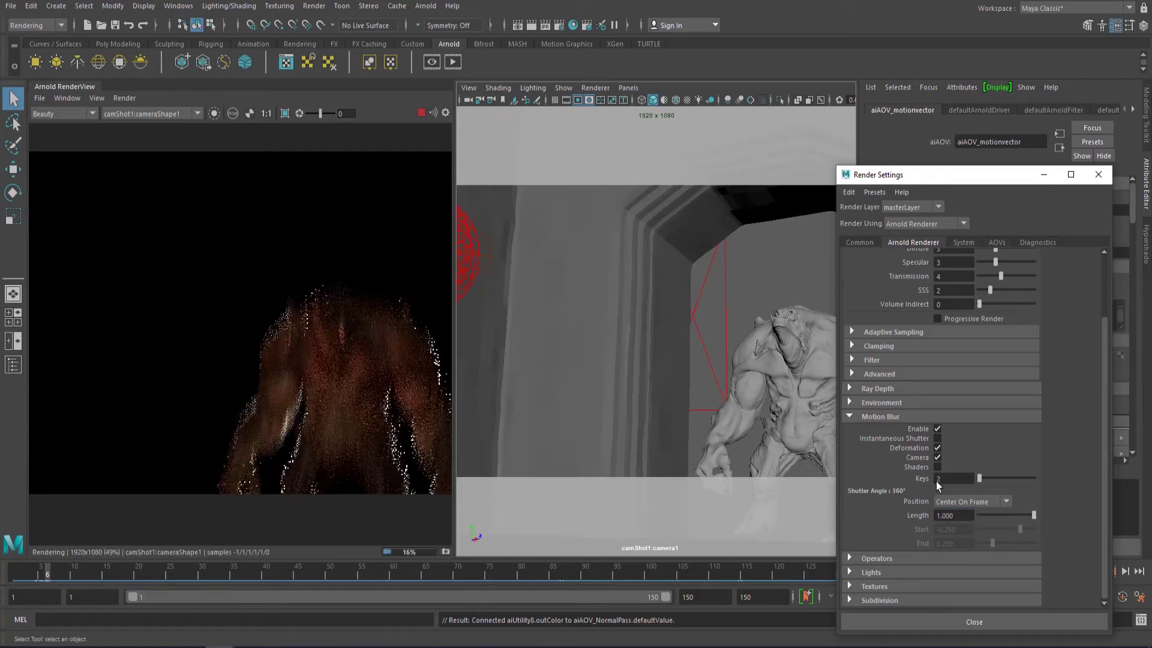
{"action": "double_click", "coordinate": [967, 518]}
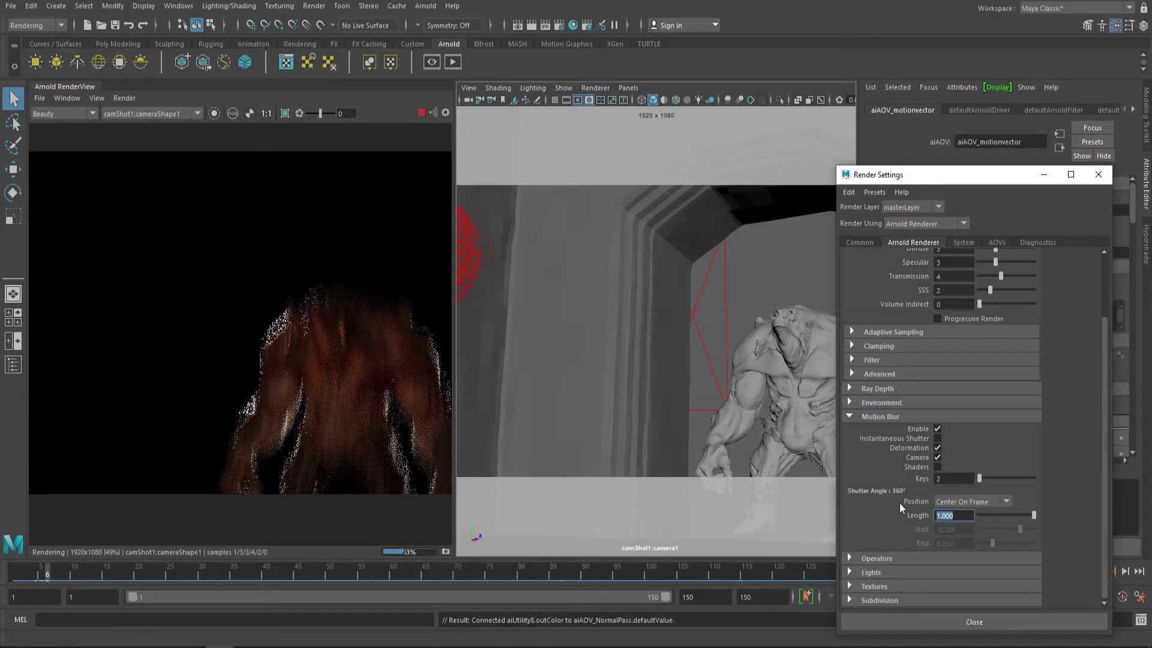
{"action": "type", "text": "0"}
{"action": "key", "text": "Return"}
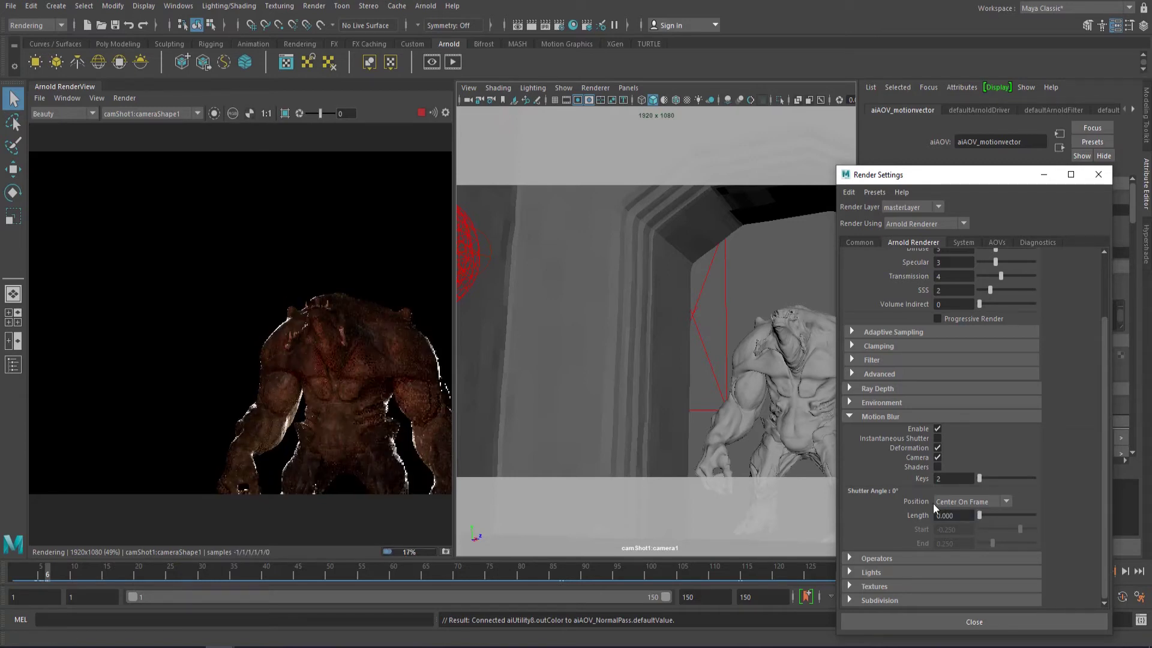
Set the motion blur length to 0.5.
{"action": "double_click", "coordinate": [958, 515]}
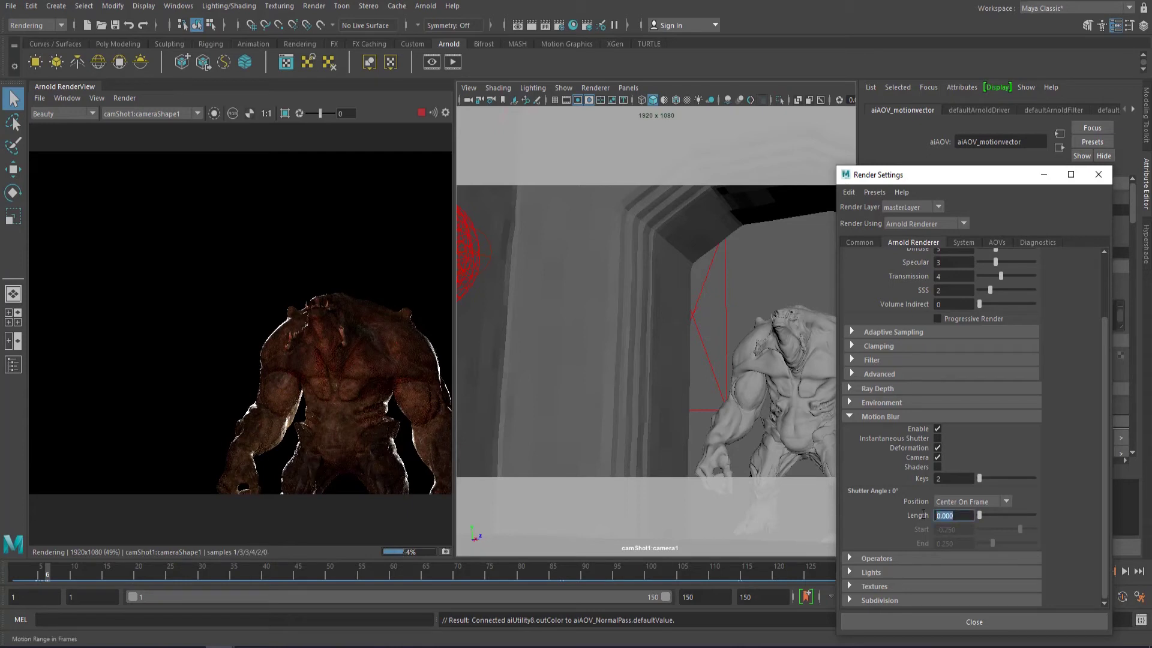
{"action": "type", "text": "0.5"}
{"action": "key", "text": "Return"}
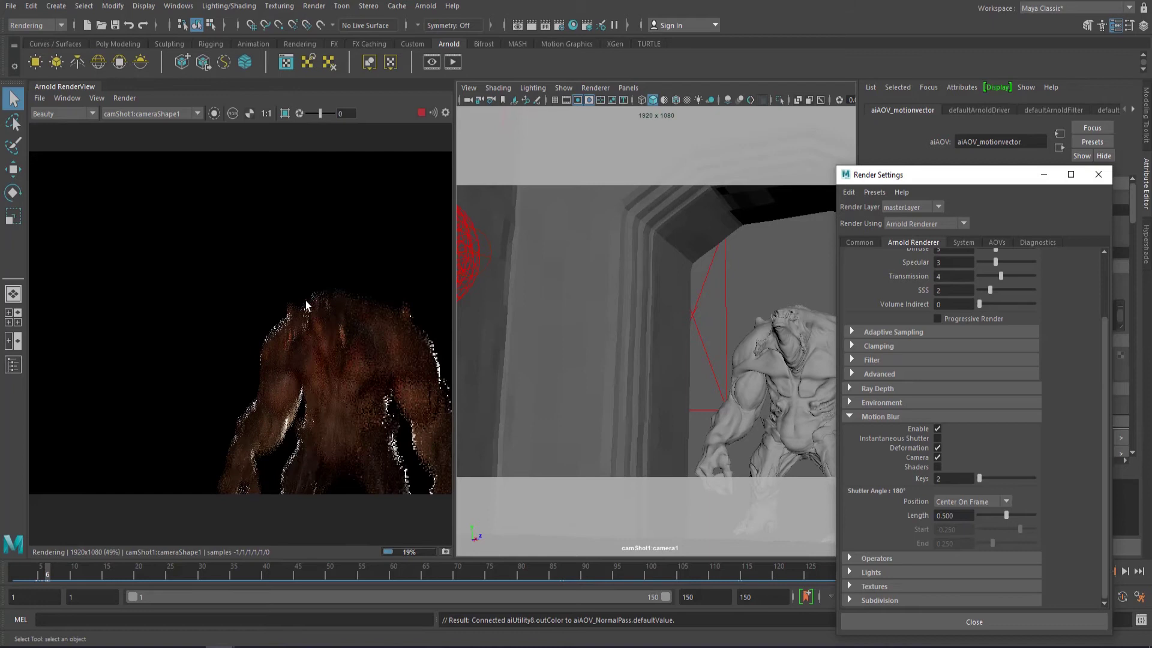
Examine the motionvector pass in the live render and stop the render.
{"action": "left_click", "coordinate": [59, 113]}
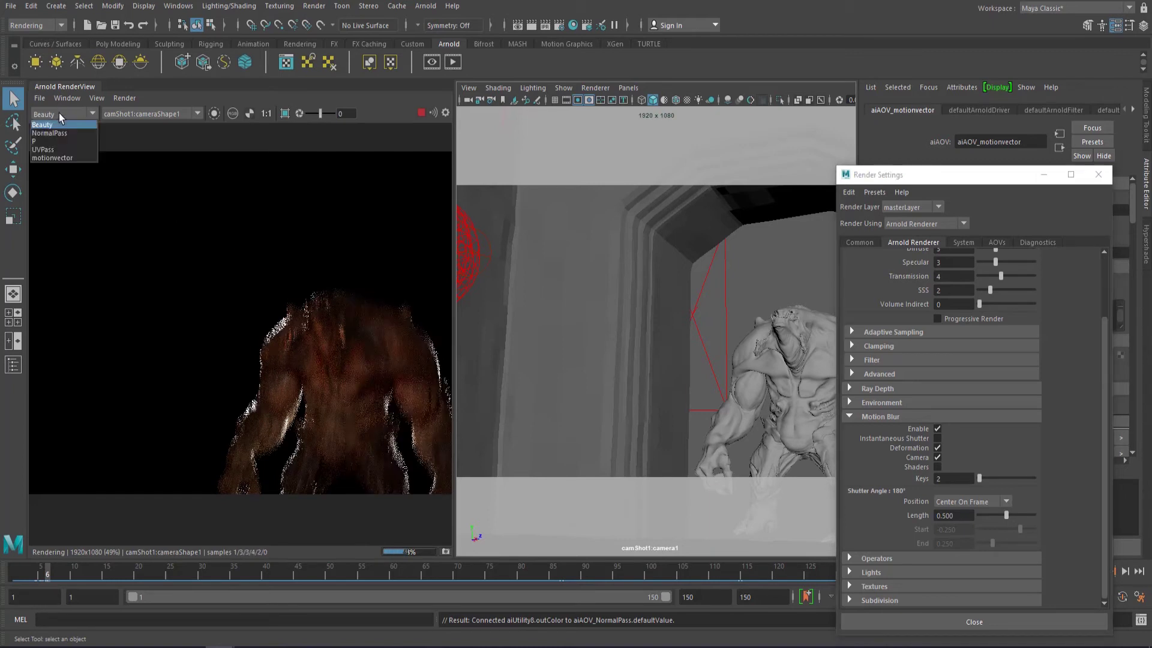
{"action": "left_click", "coordinate": [62, 157]}
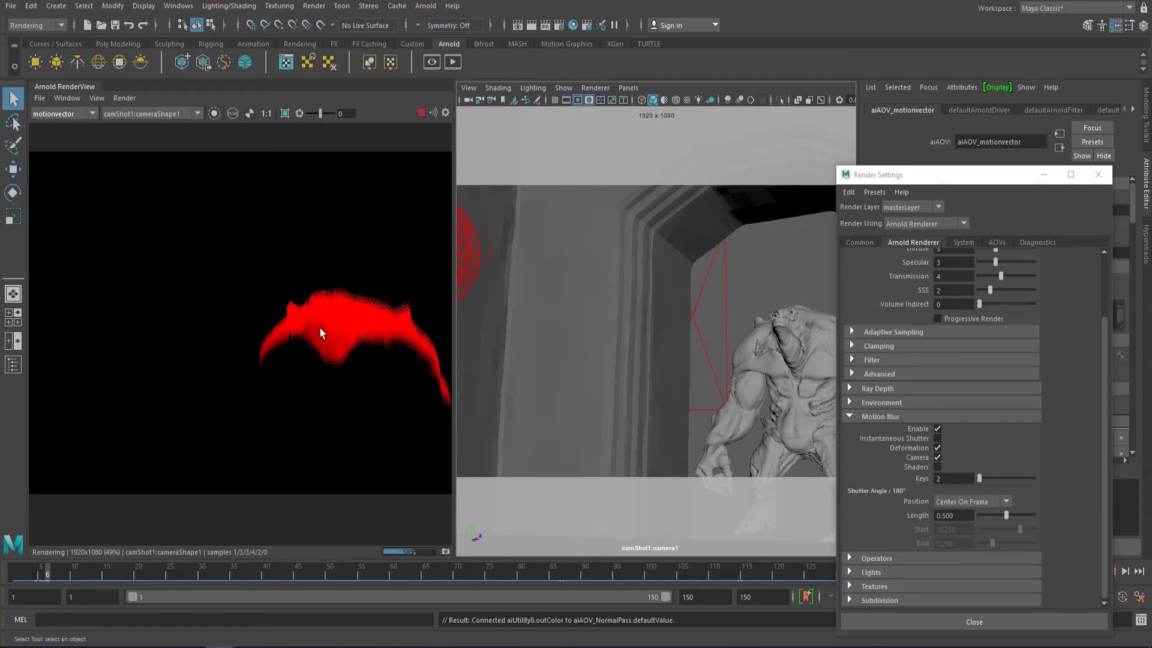
{"action": "left_click", "coordinate": [421, 113]}
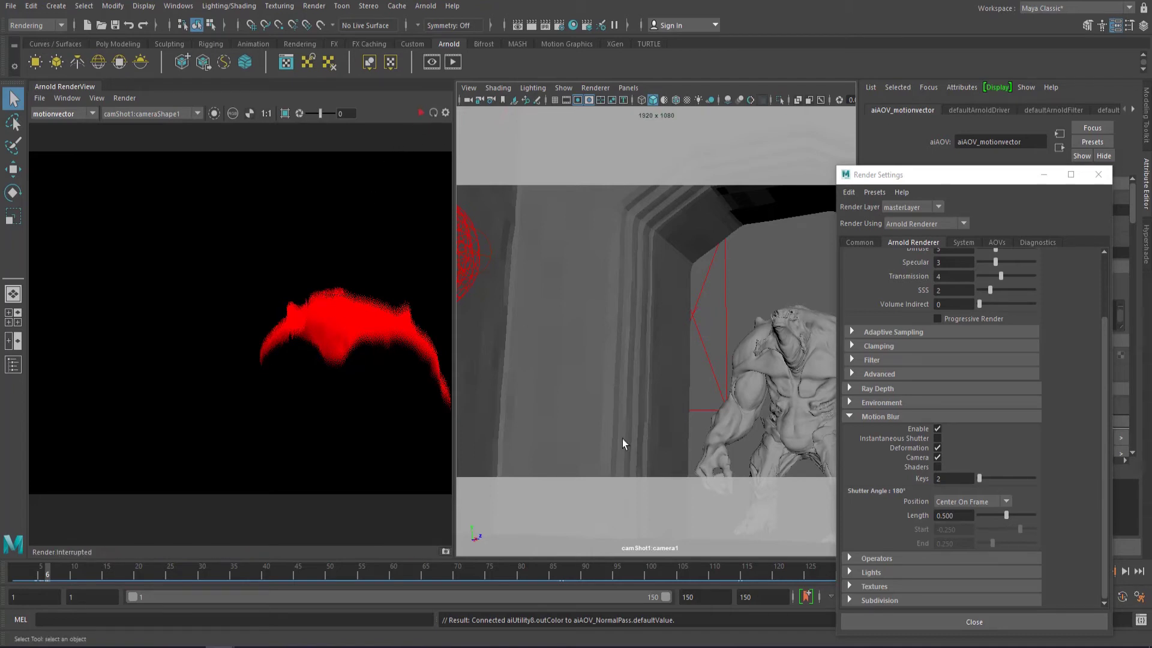
Turn on Ignore Motion in the feature overrides and check the motionvector and Beauty passes with a fresh live render.
{"action": "left_click", "coordinate": [1038, 243]}
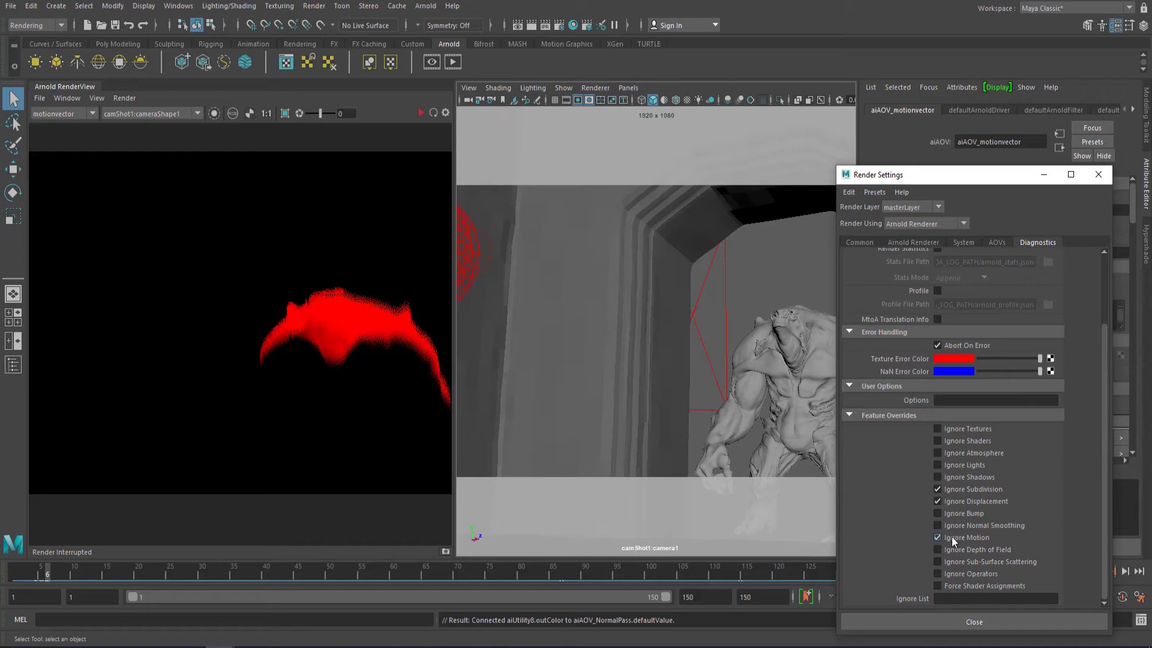
{"action": "left_click", "coordinate": [421, 112]}
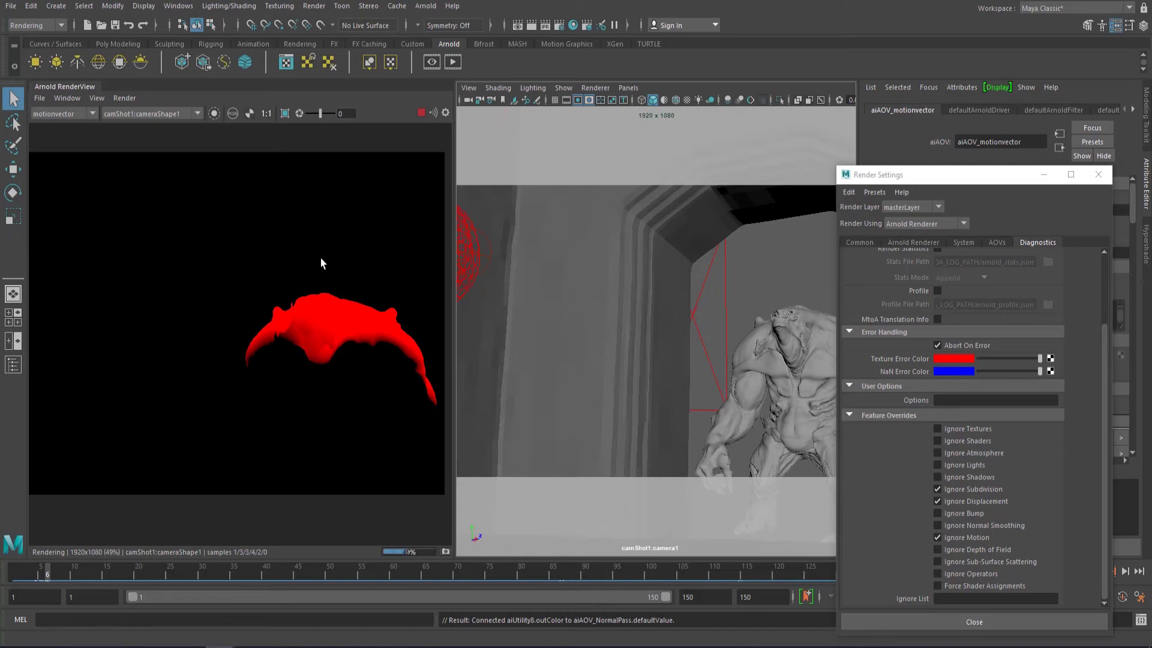
{"action": "left_click", "coordinate": [61, 114]}
{"action": "left_click", "coordinate": [53, 124]}
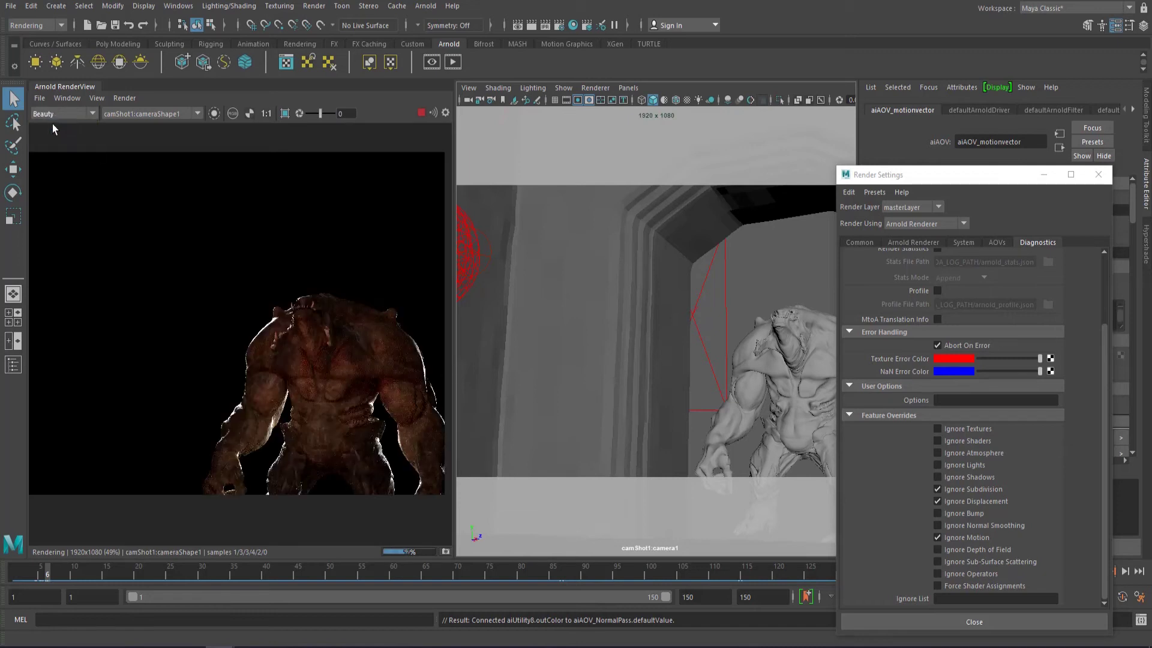
{"action": "left_click", "coordinate": [423, 114]}
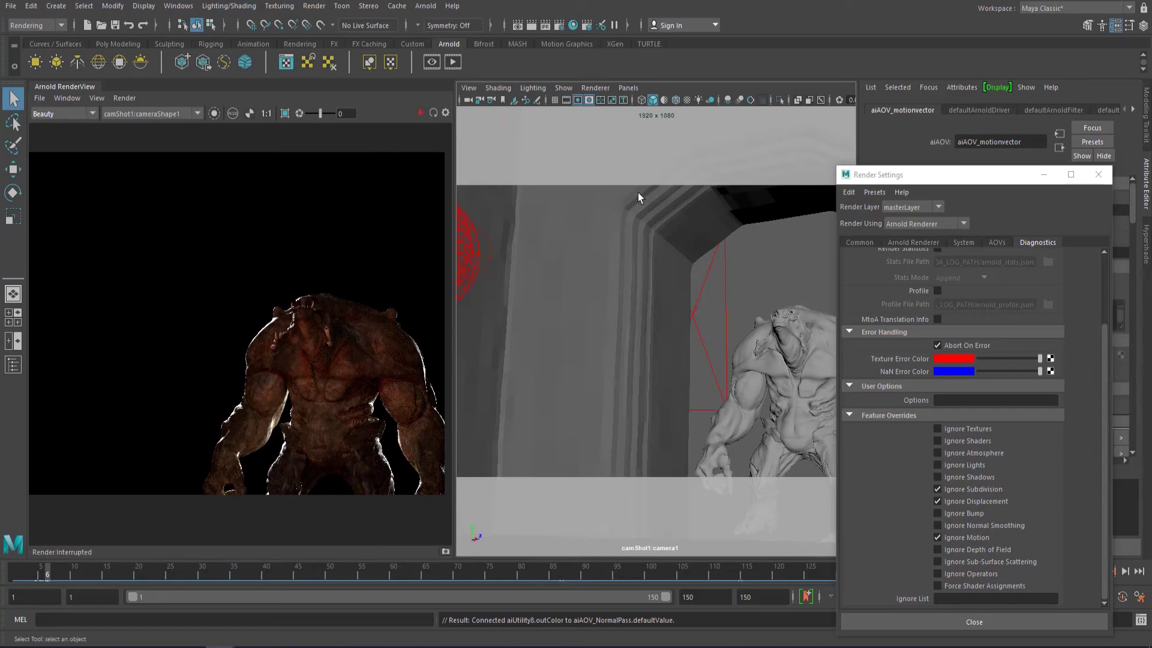
Add a custom AOV named Deep and set its driver to deepexr.
{"action": "left_click_drag", "start_coordinate": [974, 182], "coordinate": [757, 150]}
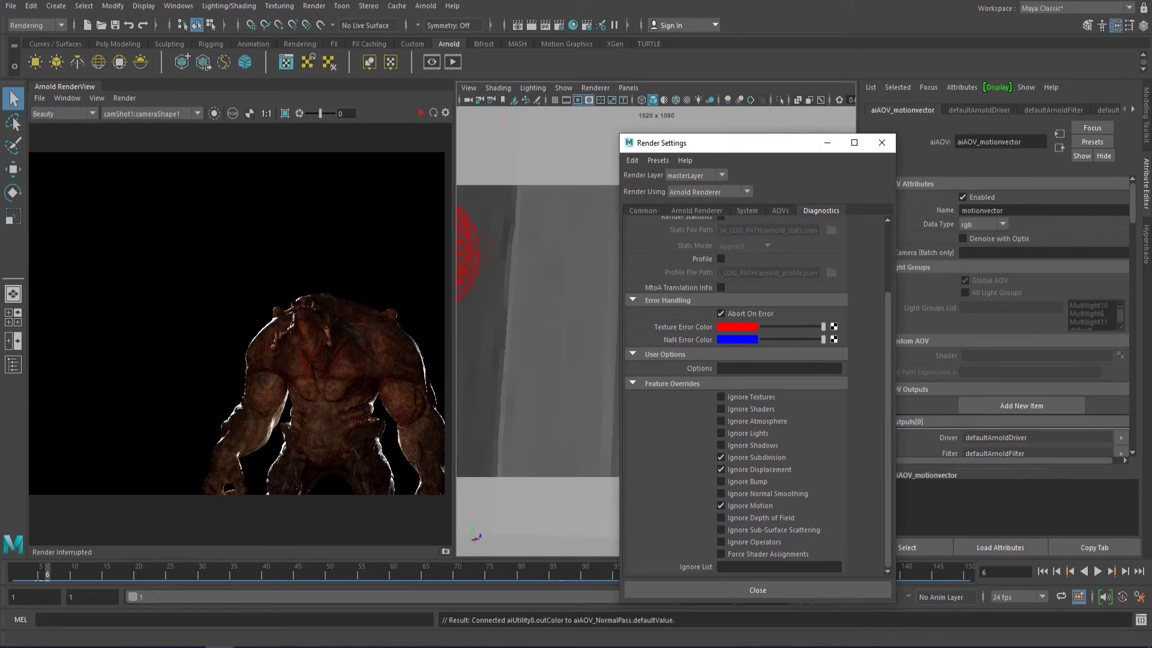
{"action": "left_click", "coordinate": [232, 607]}
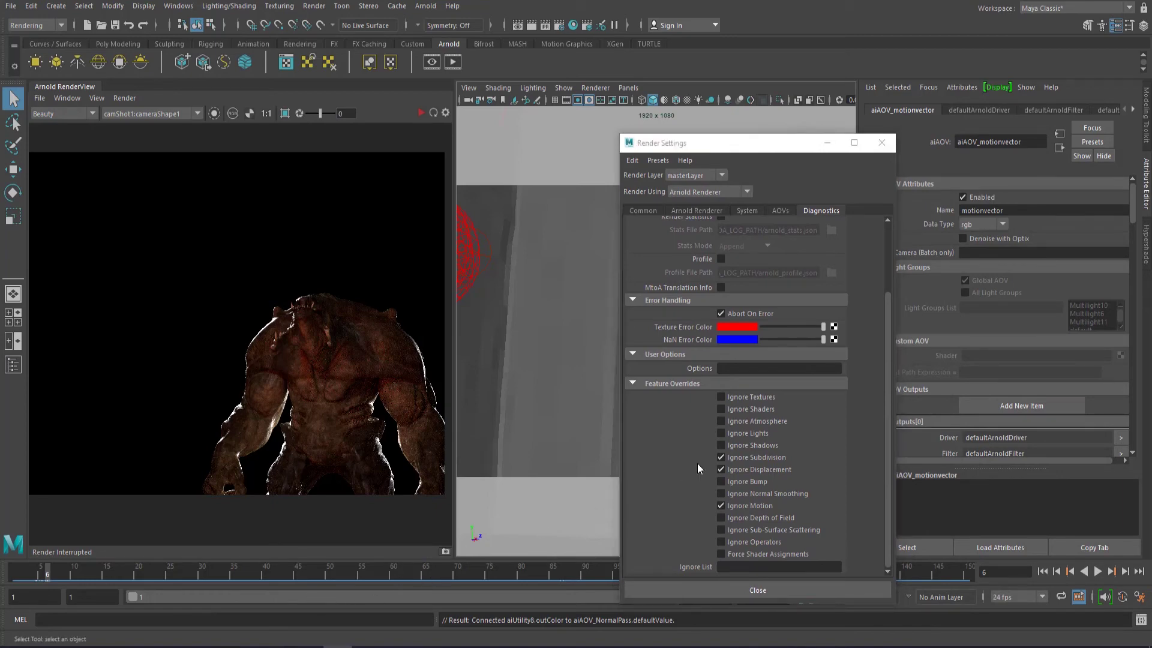
{"action": "scroll", "coordinate": [849, 413], "scroll_direction": "up", "scroll_amount": 3}
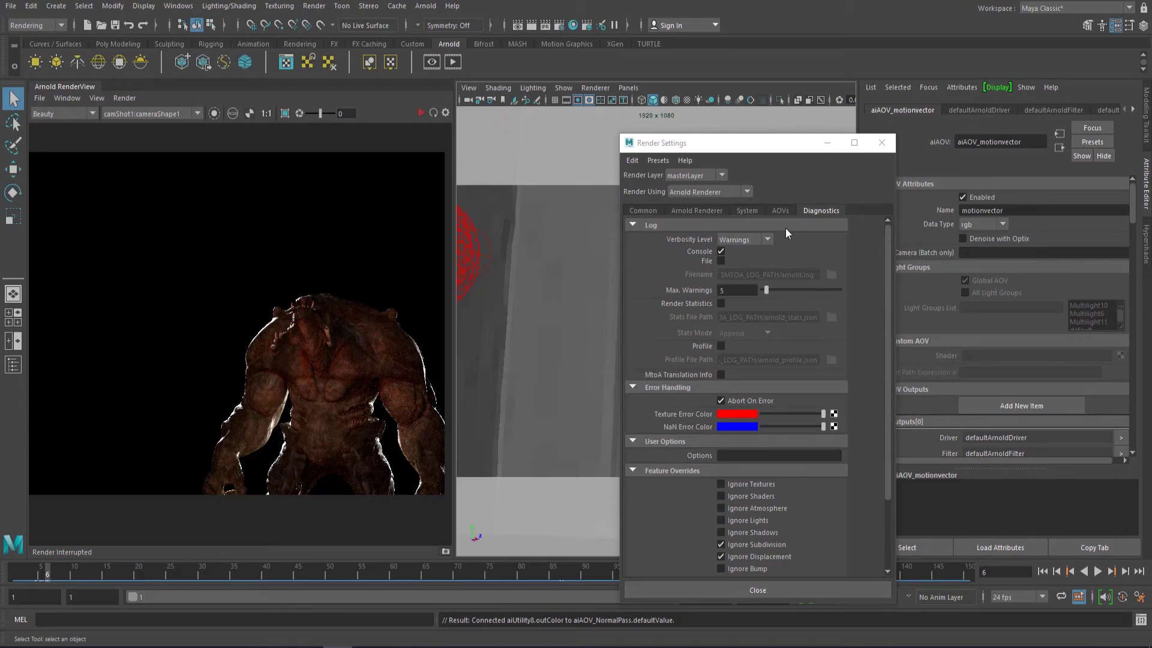
{"action": "left_click", "coordinate": [778, 211]}
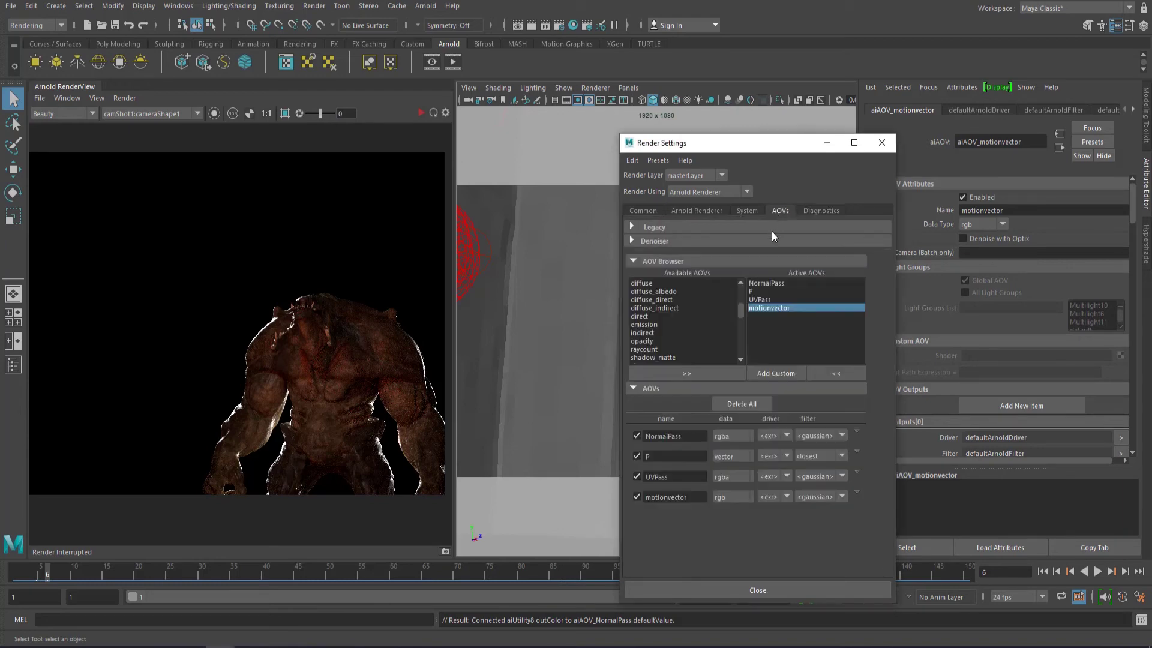
{"action": "left_click", "coordinate": [779, 375]}
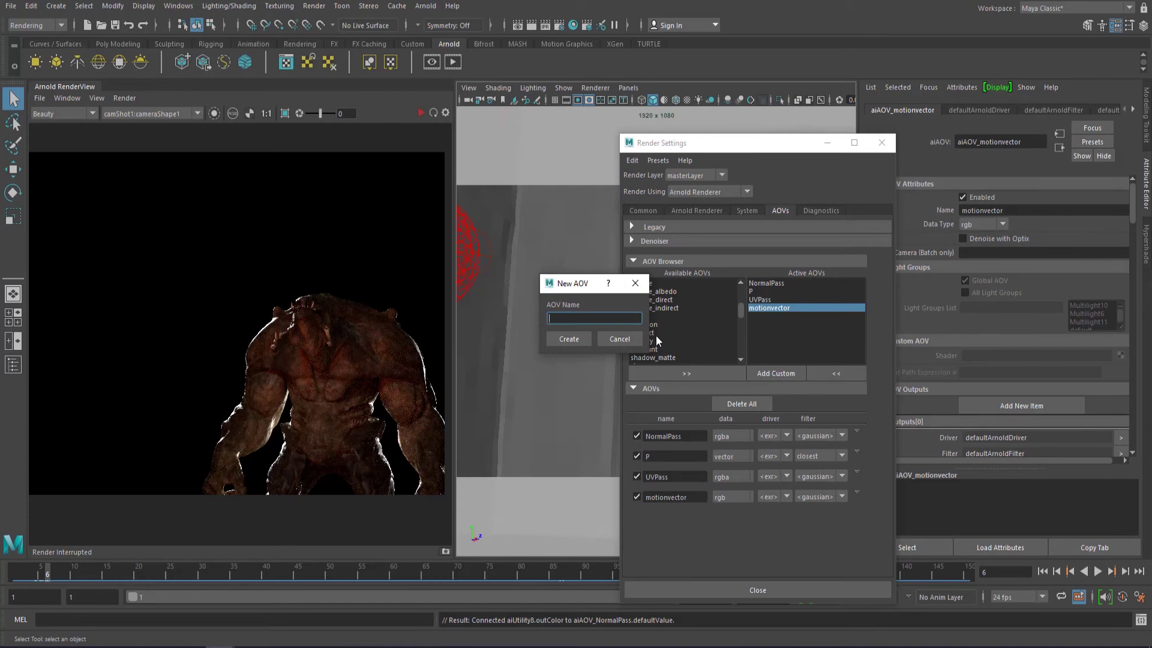
{"action": "type", "text": "Deep"}
{"action": "left_click", "coordinate": [568, 339]}
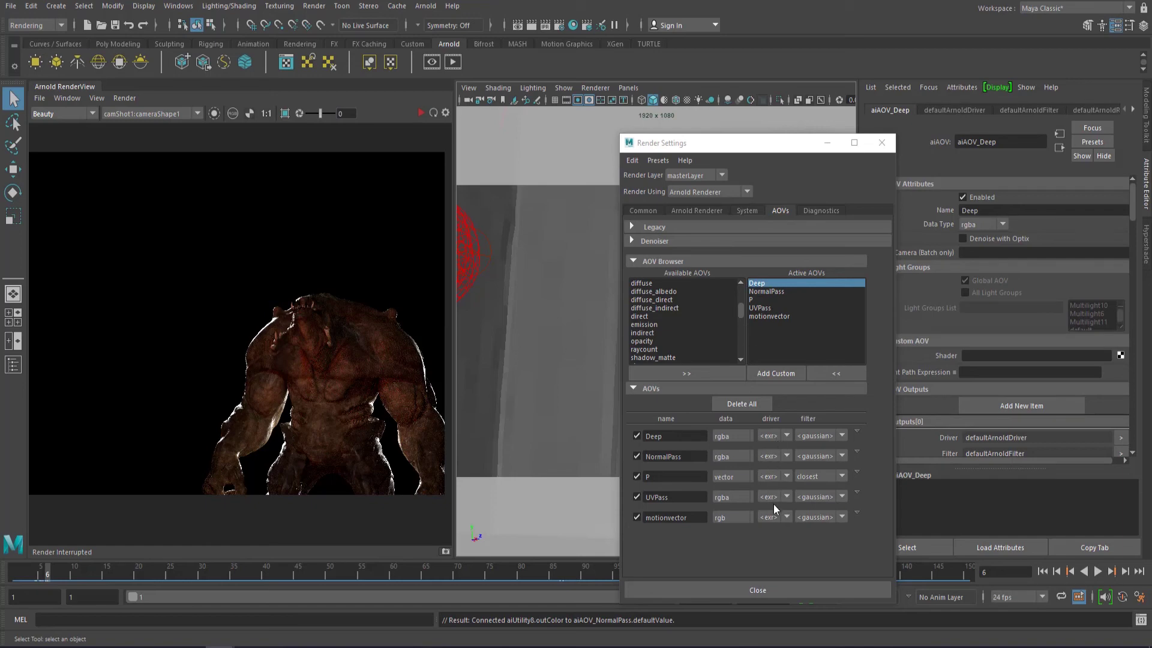
{"action": "left_click", "coordinate": [776, 441]}
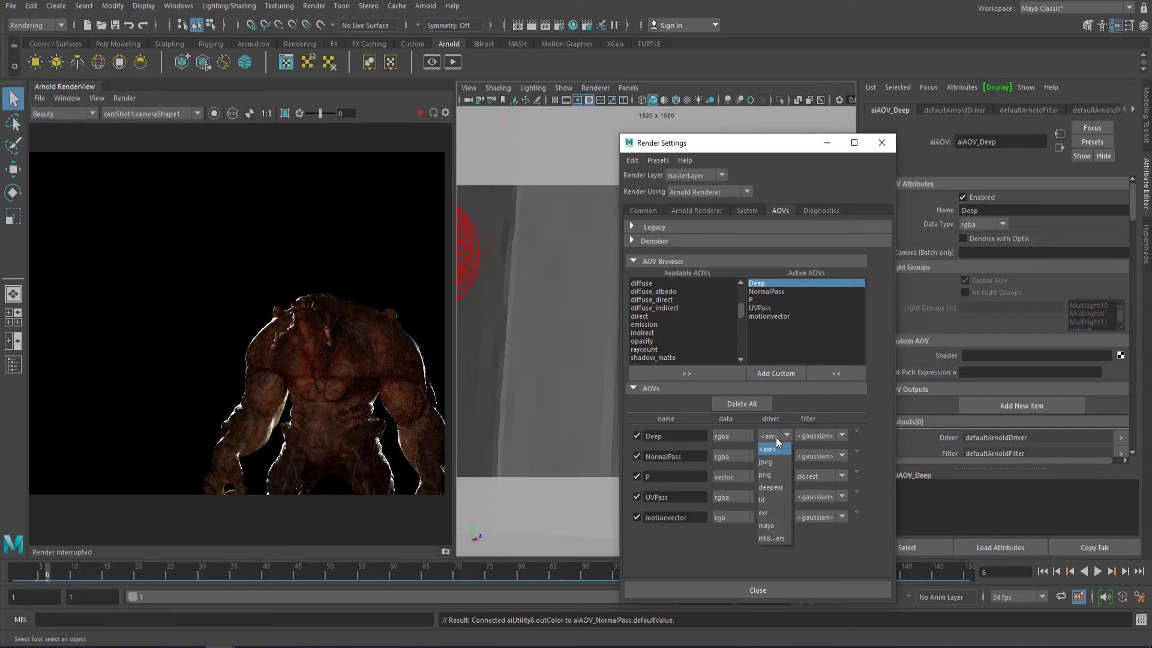
{"action": "left_click", "coordinate": [772, 487]}
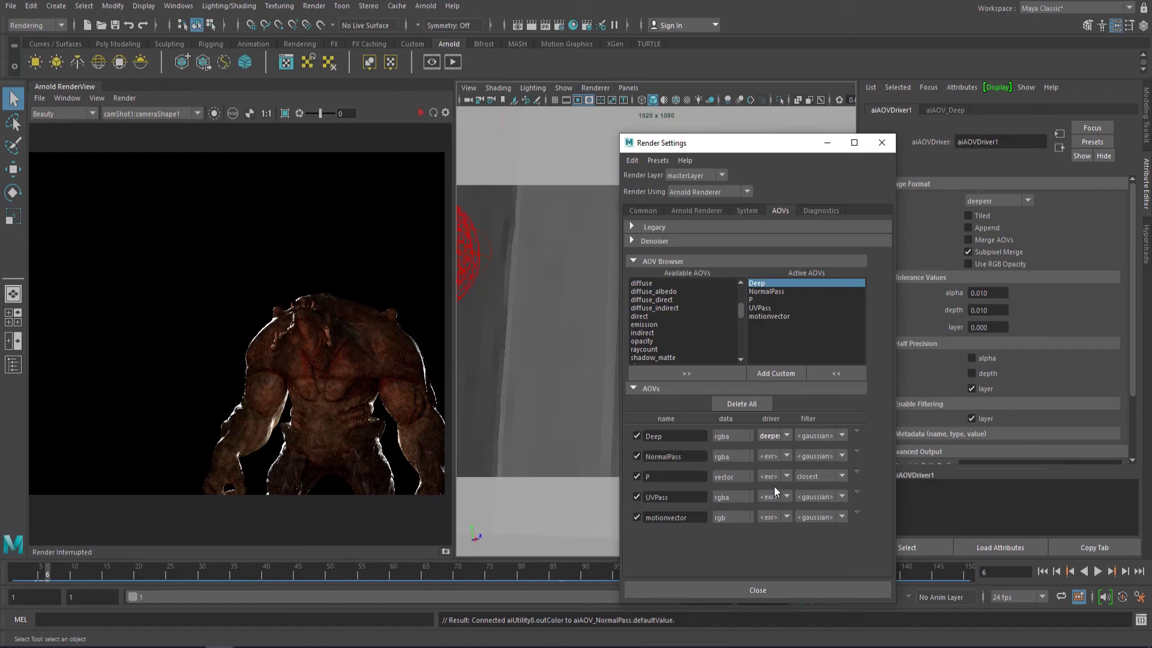
Turn on Merge AOVs in the common file output settings and return to the AOV list.
{"action": "left_click", "coordinate": [642, 210]}
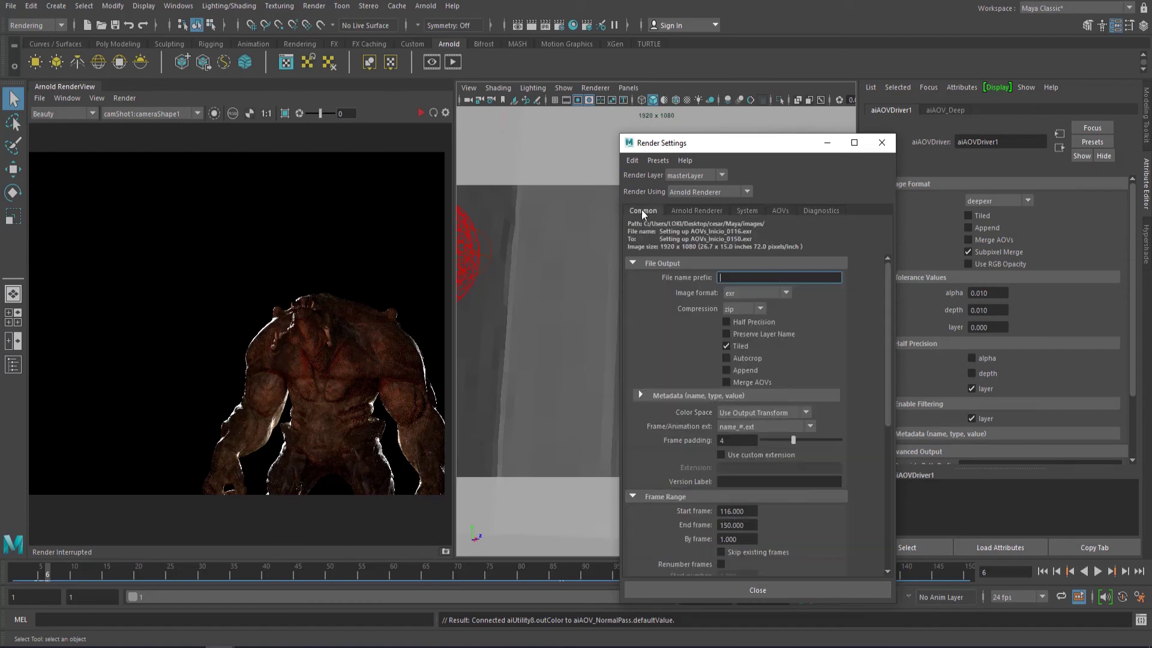
{"action": "left_click", "coordinate": [747, 276]}
{"action": "left_click", "coordinate": [764, 382]}
{"action": "left_click", "coordinate": [786, 212]}
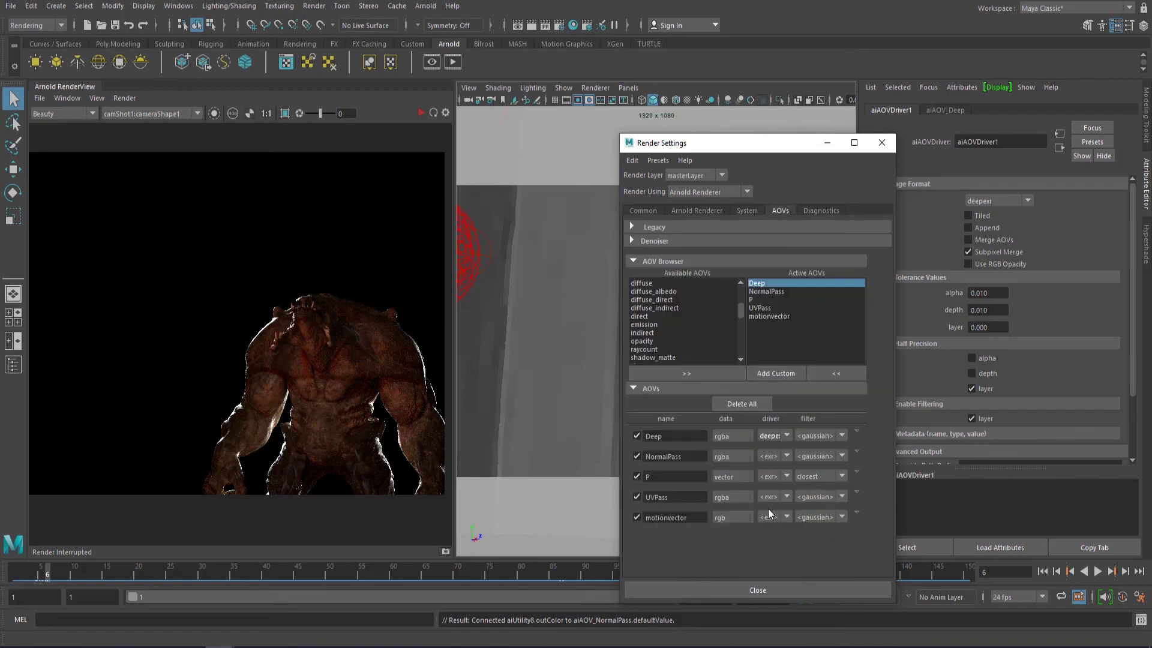